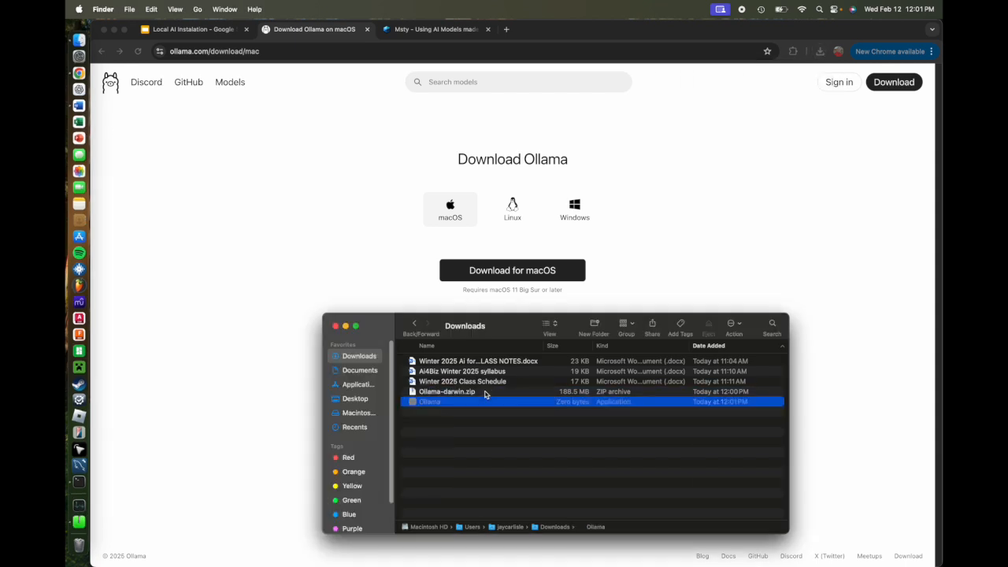
# Launch the downloaded Ollama application, allow it to open, and move it to the Applications folder
pyautogui.doubleClick(466, 403)
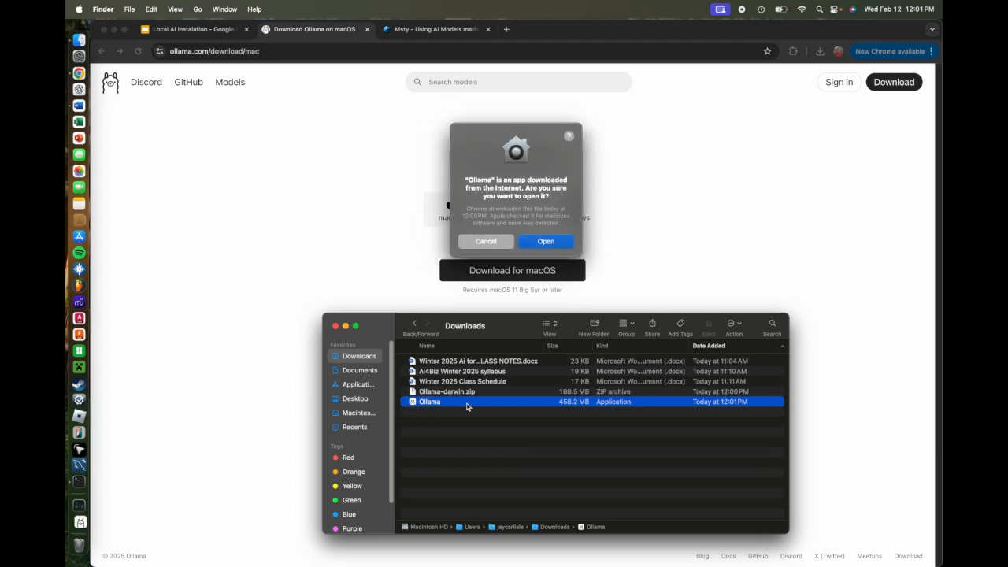
pyautogui.click(549, 243)
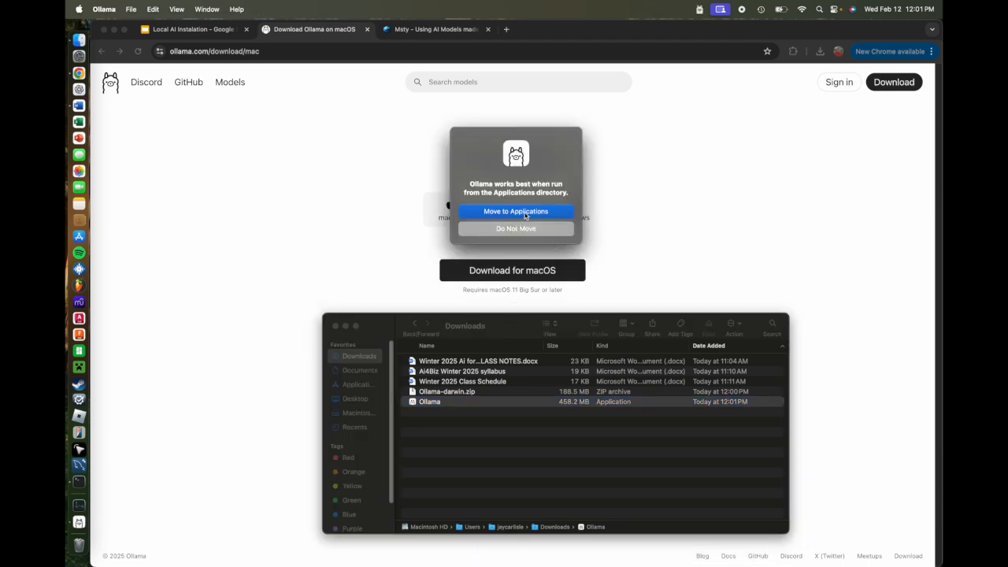
pyautogui.click(526, 216)
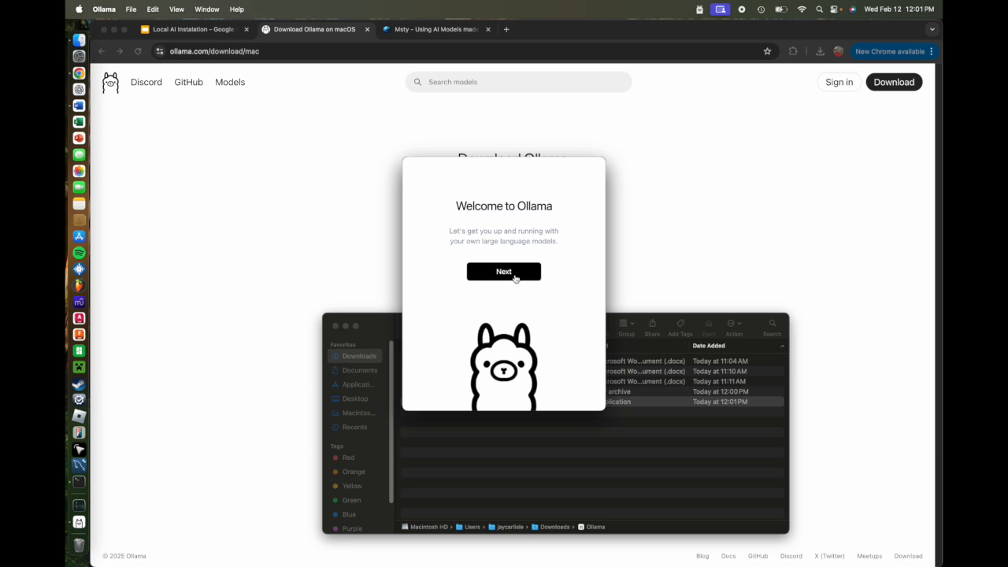
# Install the Ollama command line tool, authorizing the change with the administrator account password
pyautogui.click(516, 278)
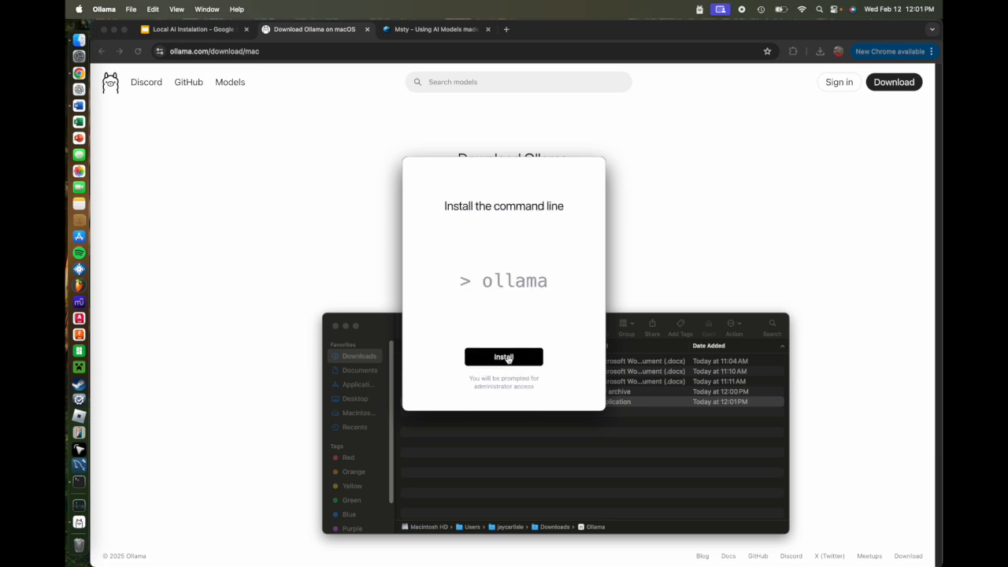
pyautogui.click(508, 360)
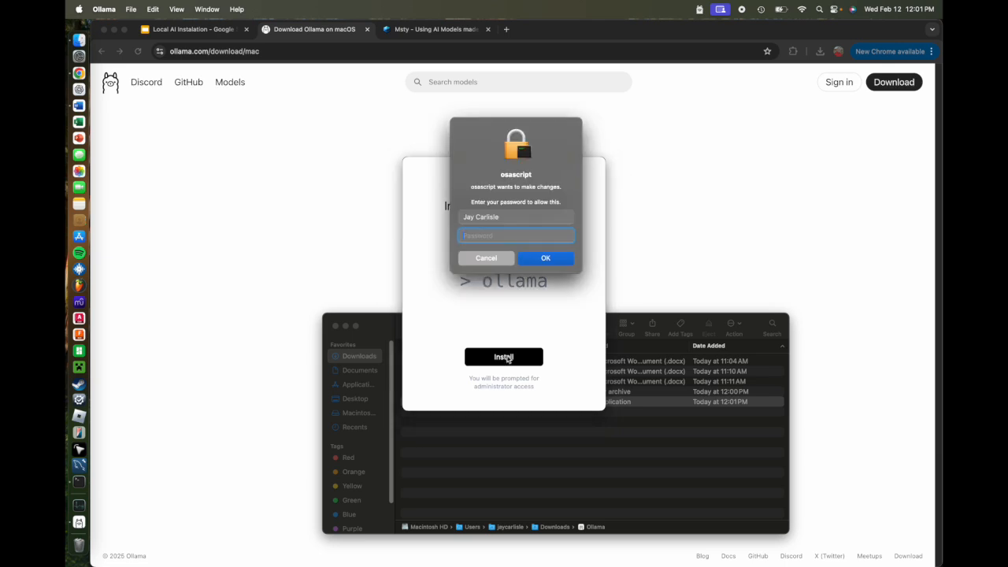
pyautogui.write('***')
pyautogui.press('BackSpace')
pyautogui.press('BackSpace')
pyautogui.write('**')
pyautogui.press('Return')
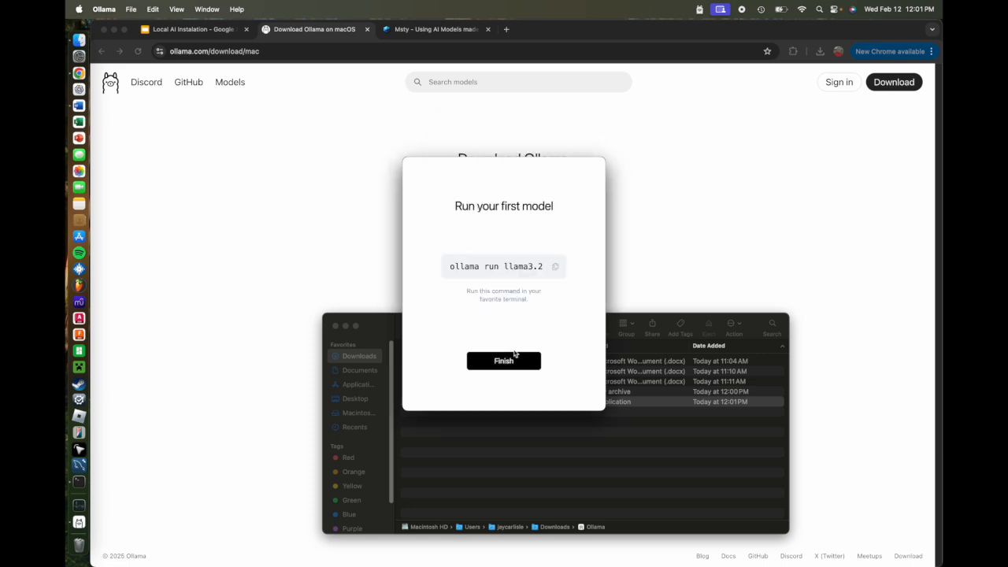
# Copy the suggested first-model command and run "ollama run llama3.2" in a new Terminal window
pyautogui.click(555, 268)
pyautogui.click(81, 483)
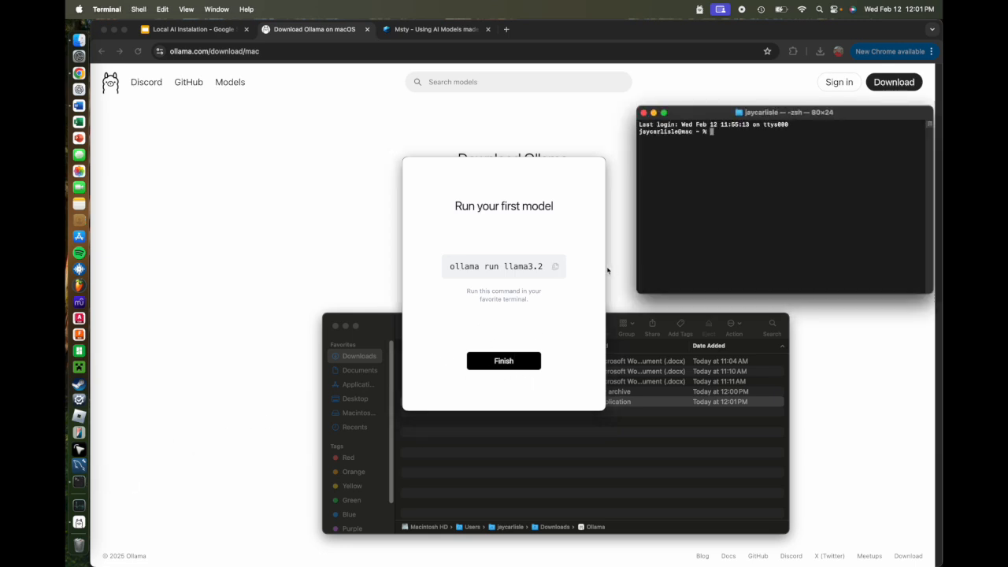
pyautogui.click(643, 114)
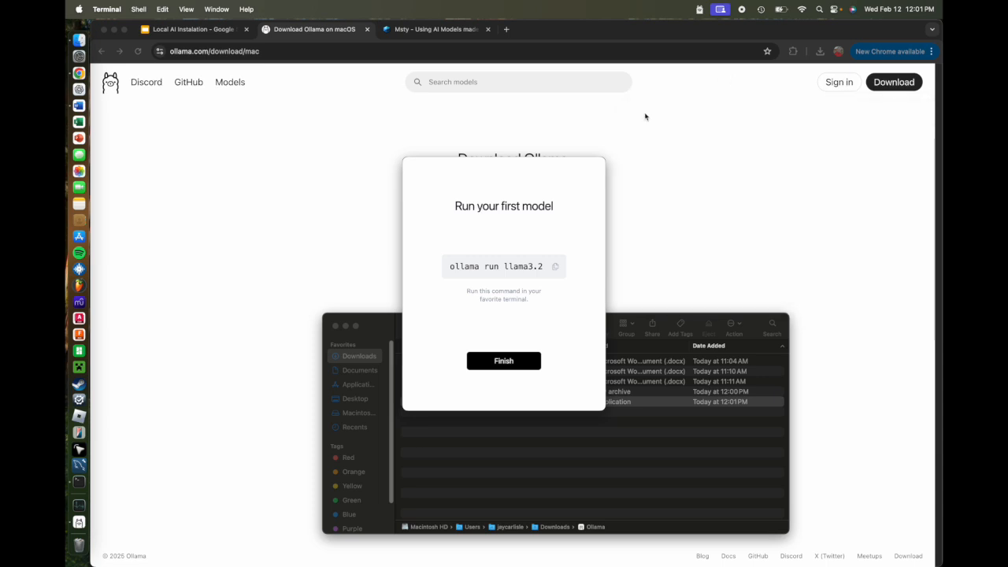
pyautogui.click(820, 10)
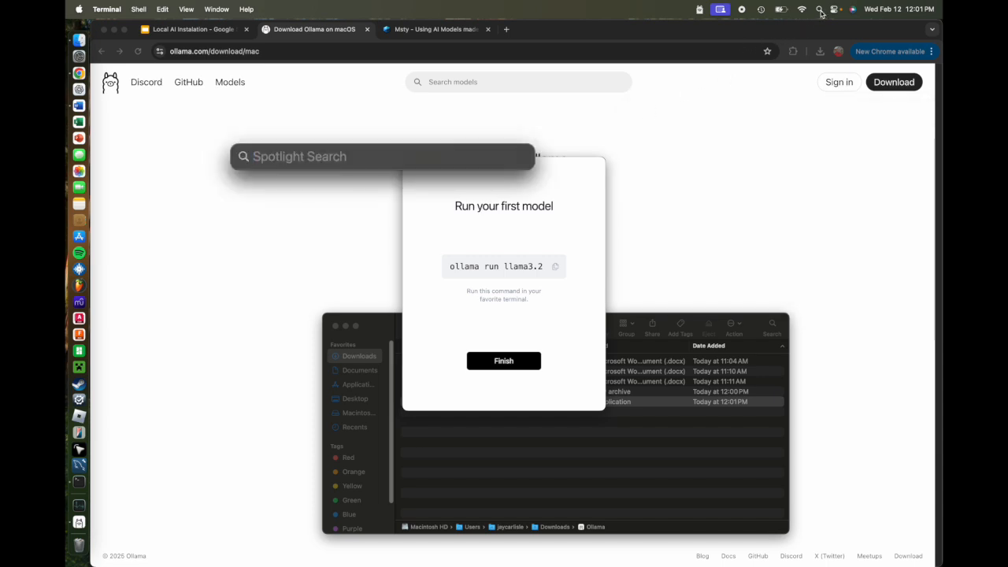
pyautogui.write('ter')
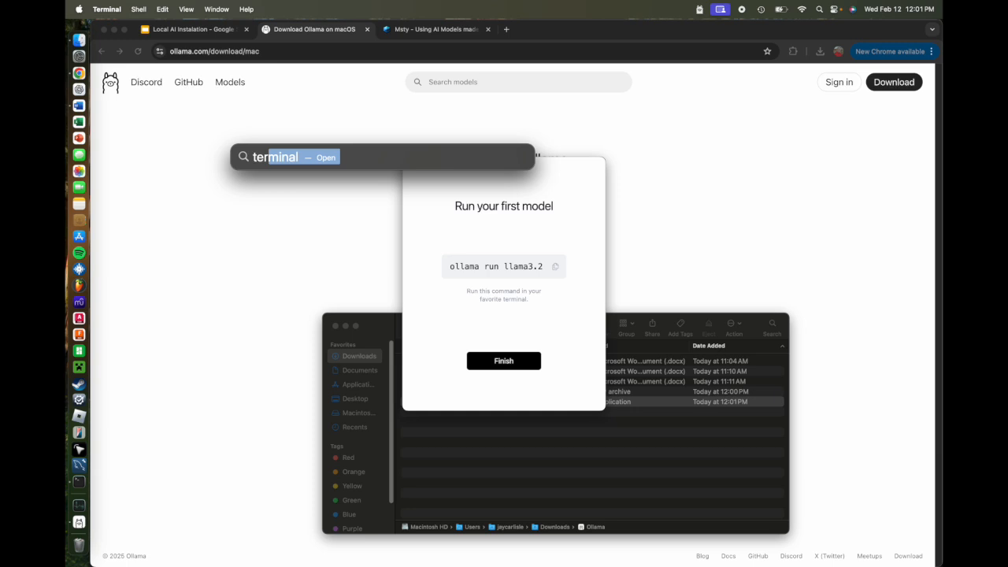
pyautogui.press('Return')
pyautogui.moveTo(842, 117); pyautogui.dragTo(820, 123)
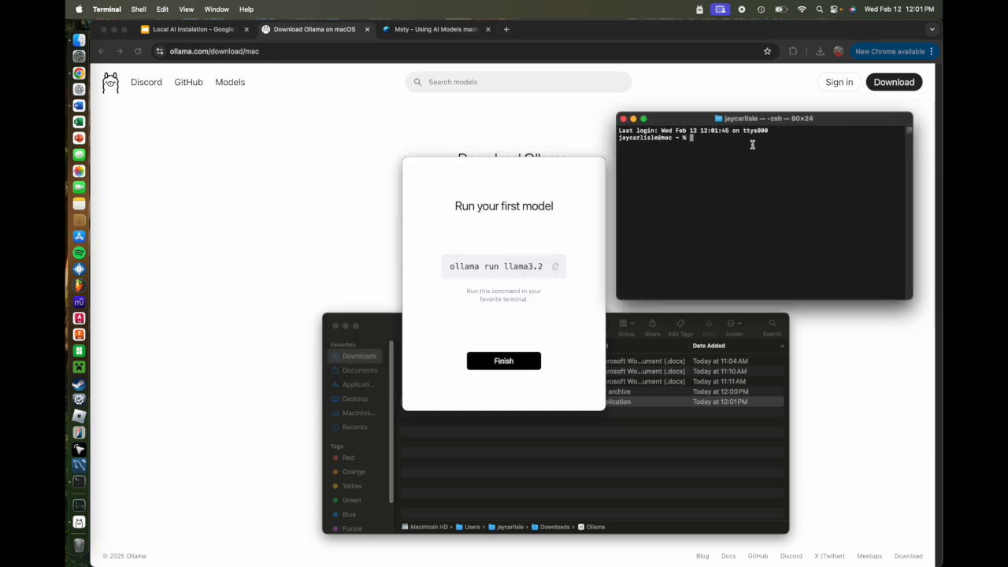
pyautogui.press('super+v')
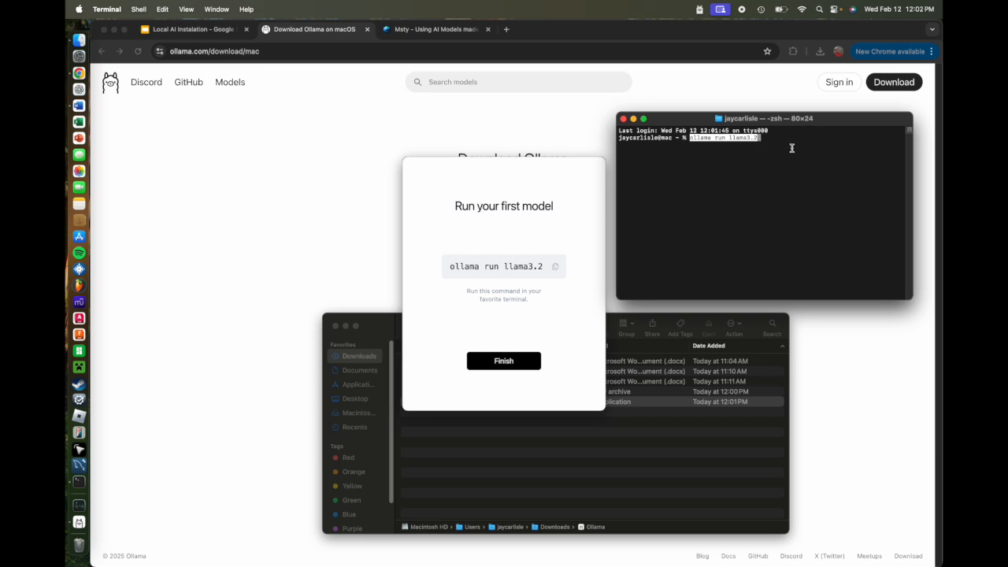
pyautogui.press('Return')
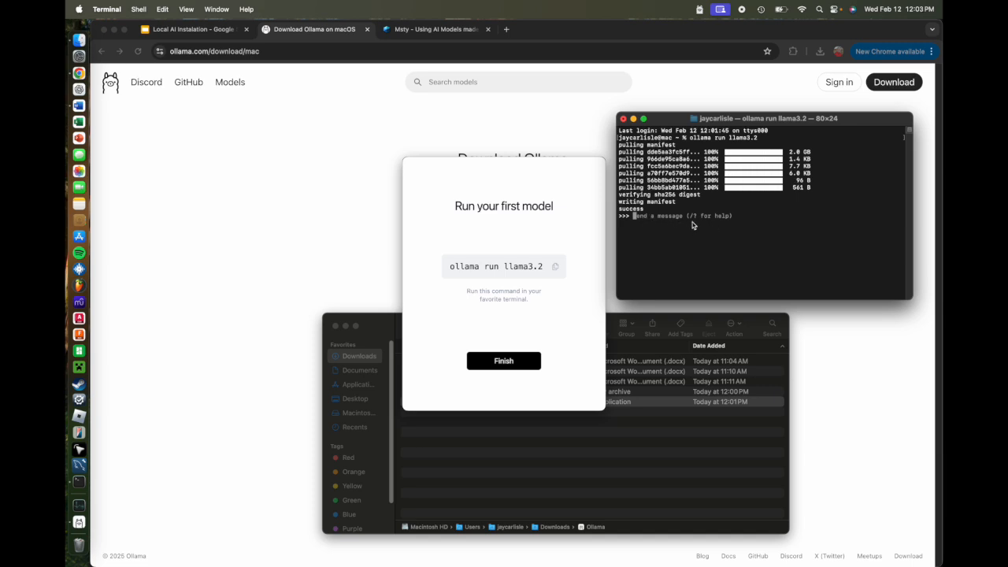
# Send the model the message "Hello, how are you" and close the Terminal session
pyautogui.write('Hello, how are you')
pyautogui.press('Return')
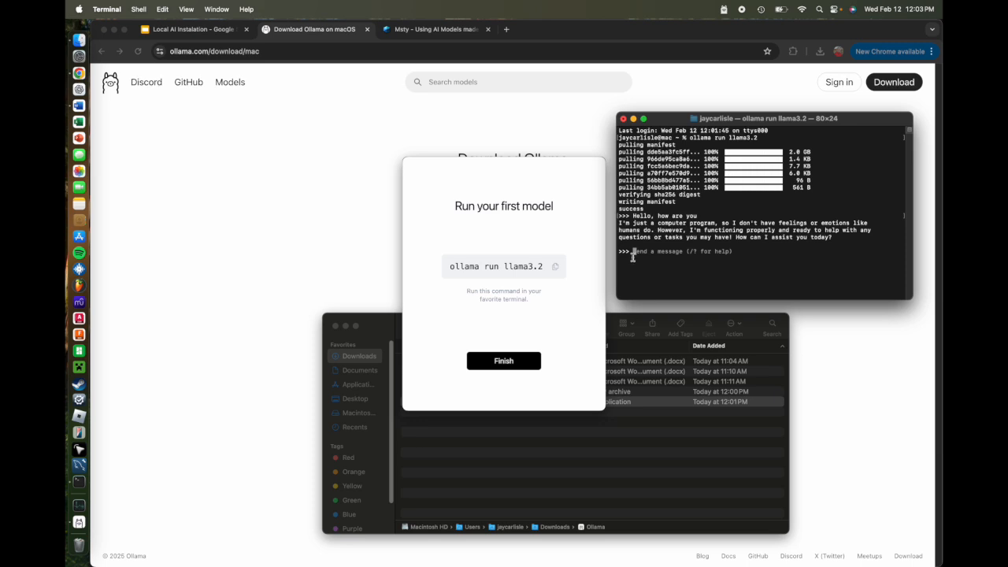
pyautogui.click(623, 121)
pyautogui.click(800, 251)
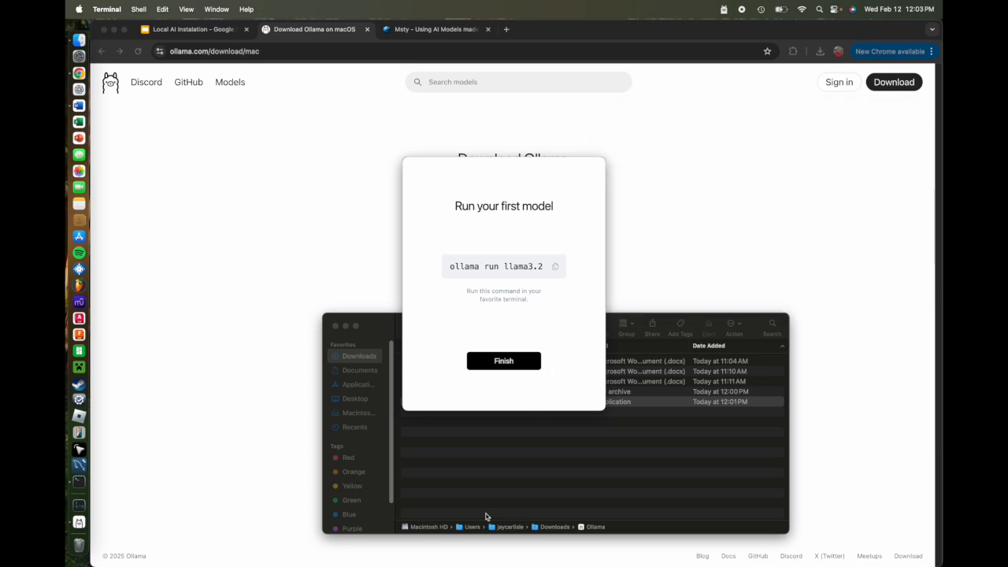
# Finish the Ollama setup wizard and return to the Chrome window
pyautogui.click(508, 361)
pyautogui.click(508, 361)
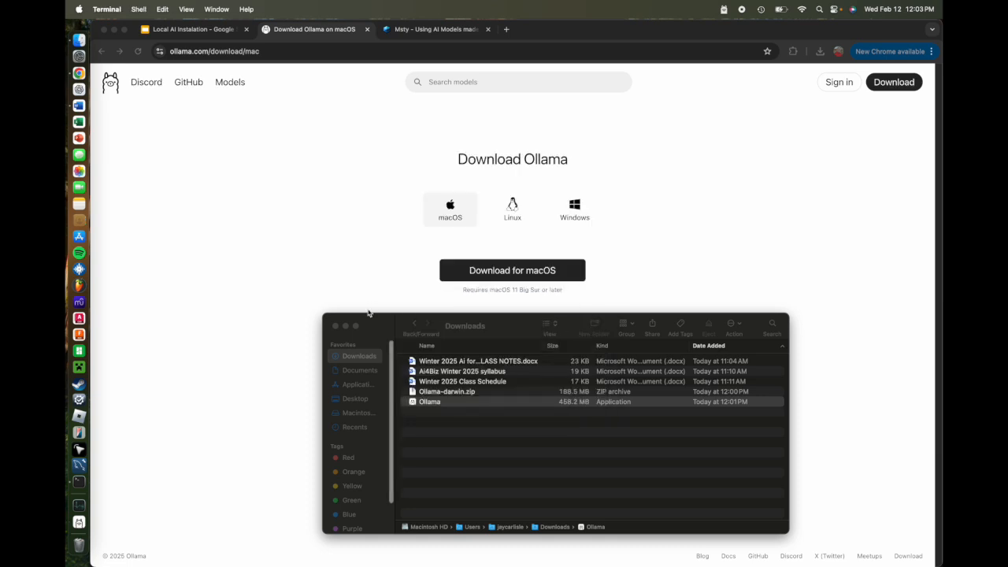
pyautogui.click(370, 287)
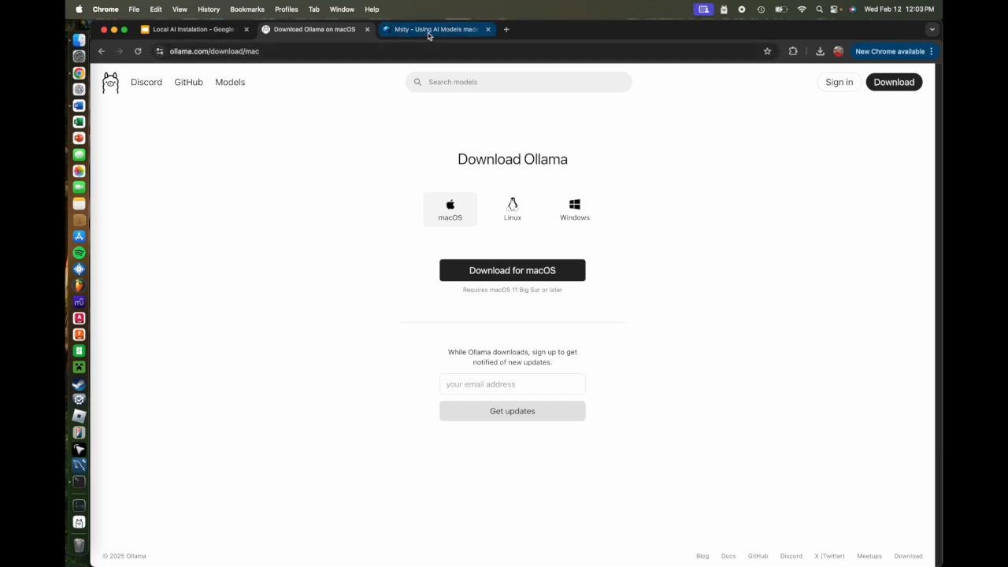
# Download Msty for Mac in the Apple Silicon (M1/M2/M3/M4) version from the Msty website
pyautogui.click(429, 32)
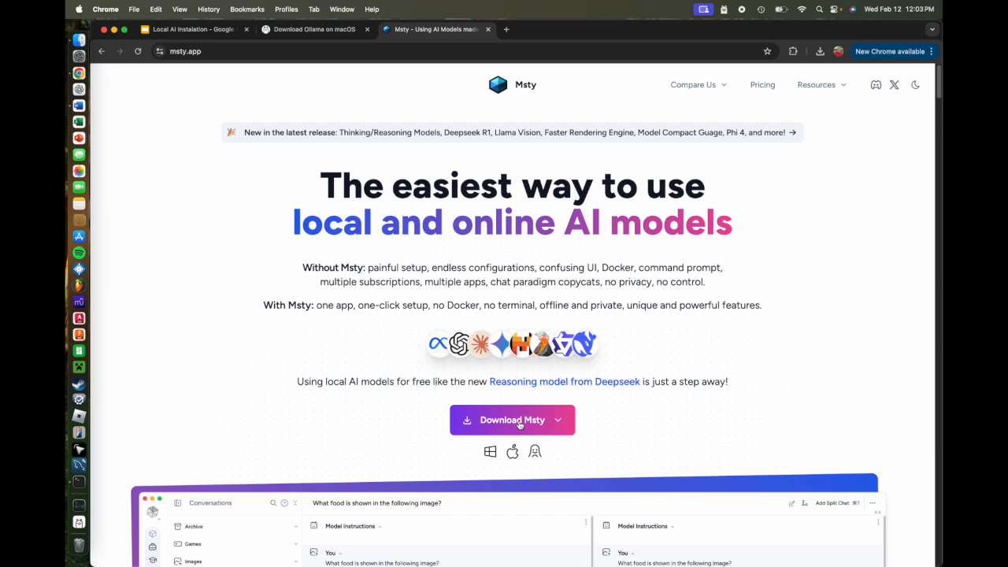
pyautogui.click(521, 423)
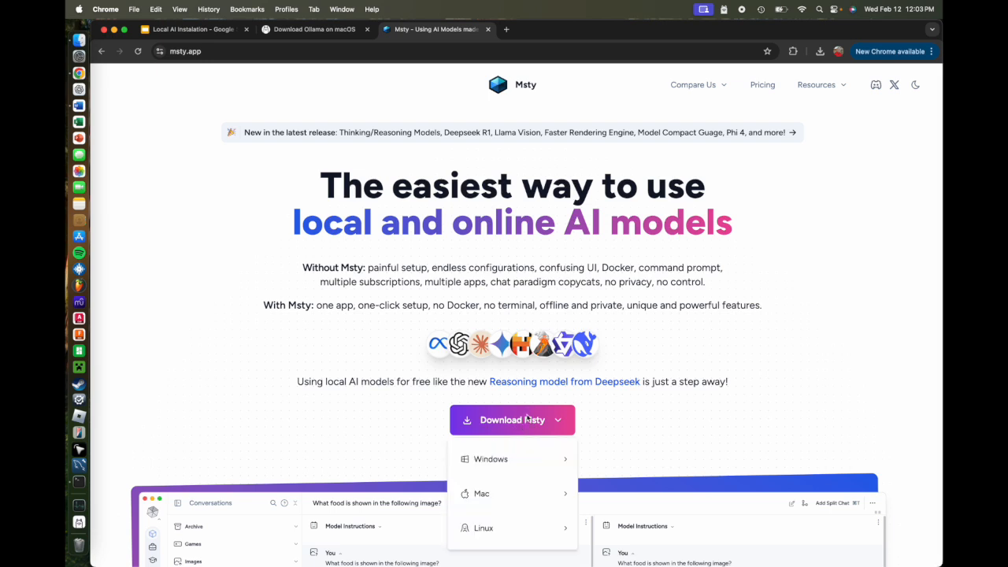
pyautogui.moveTo(533, 502)
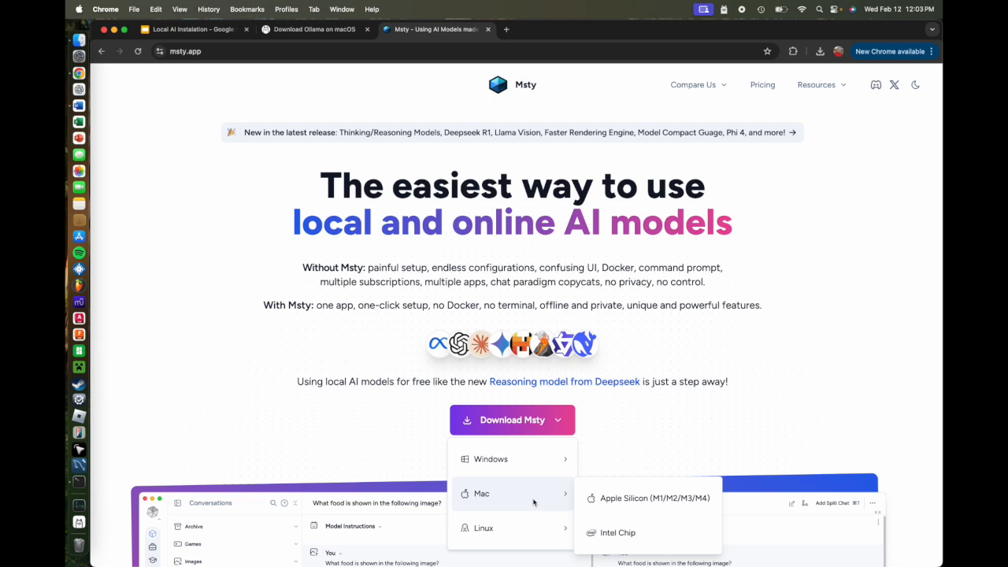
pyautogui.moveTo(529, 474)
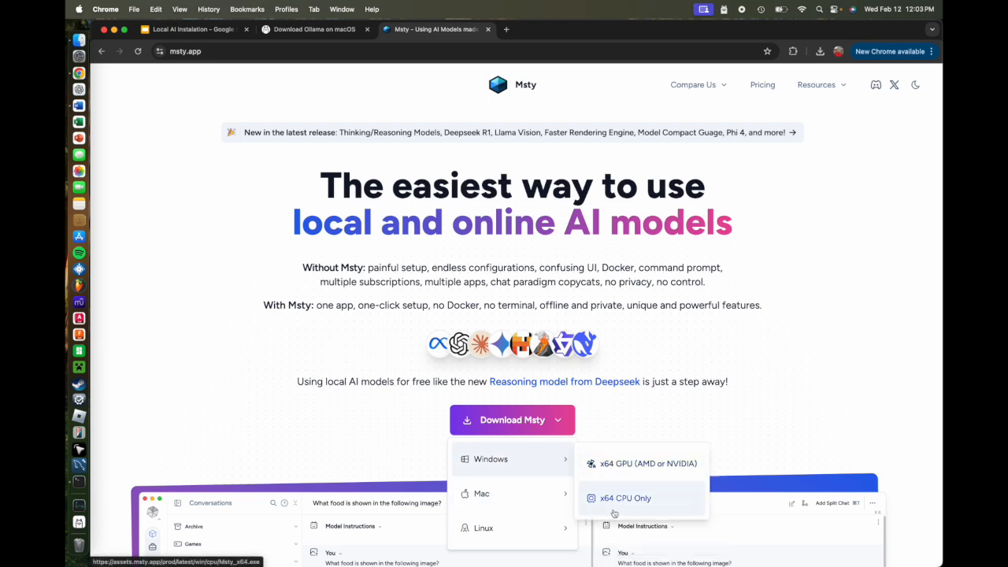
pyautogui.moveTo(552, 528)
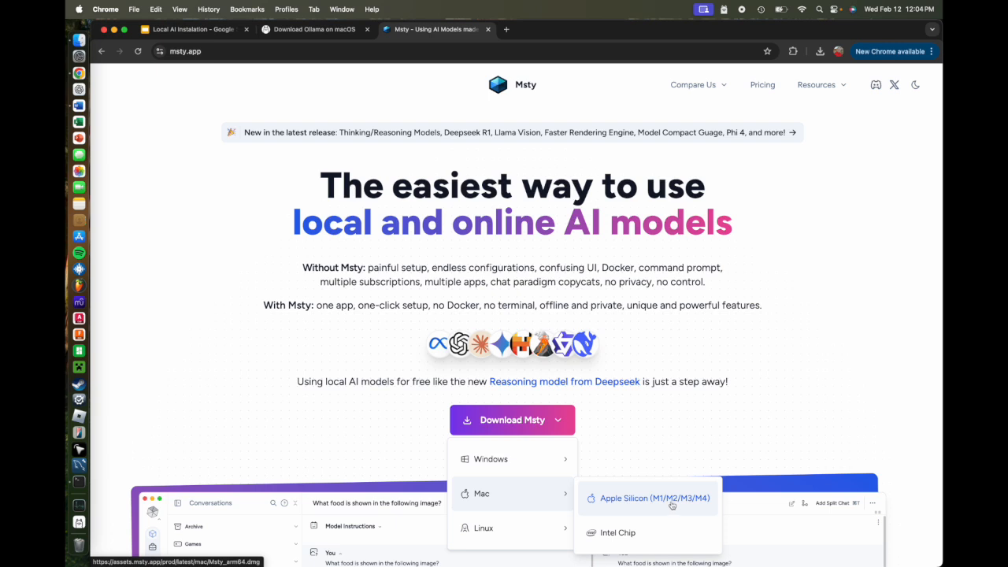
pyautogui.click(663, 505)
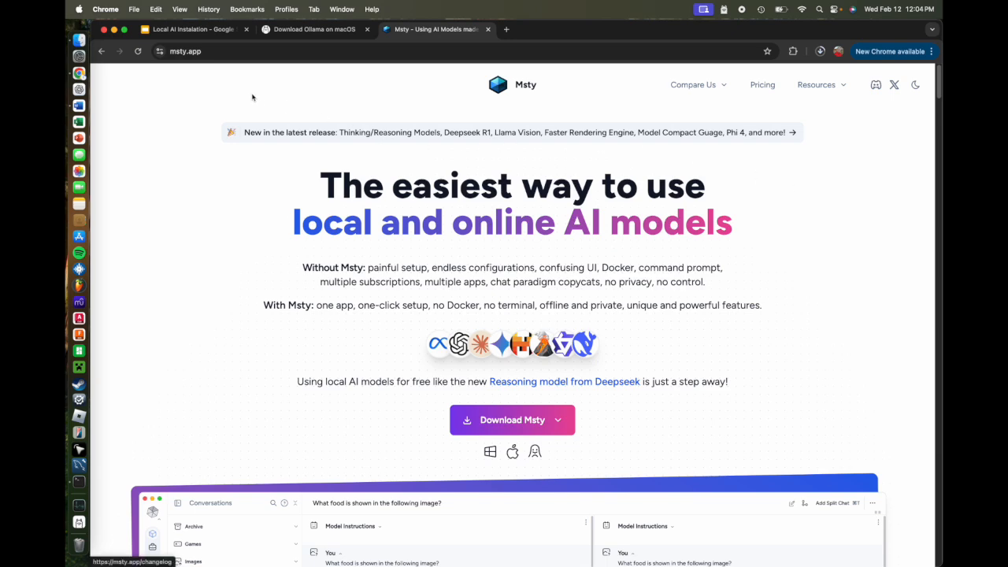
# Open the downloaded Msty_arm64.dmg in Finder and copy Msty into the Applications folder
pyautogui.click(79, 40)
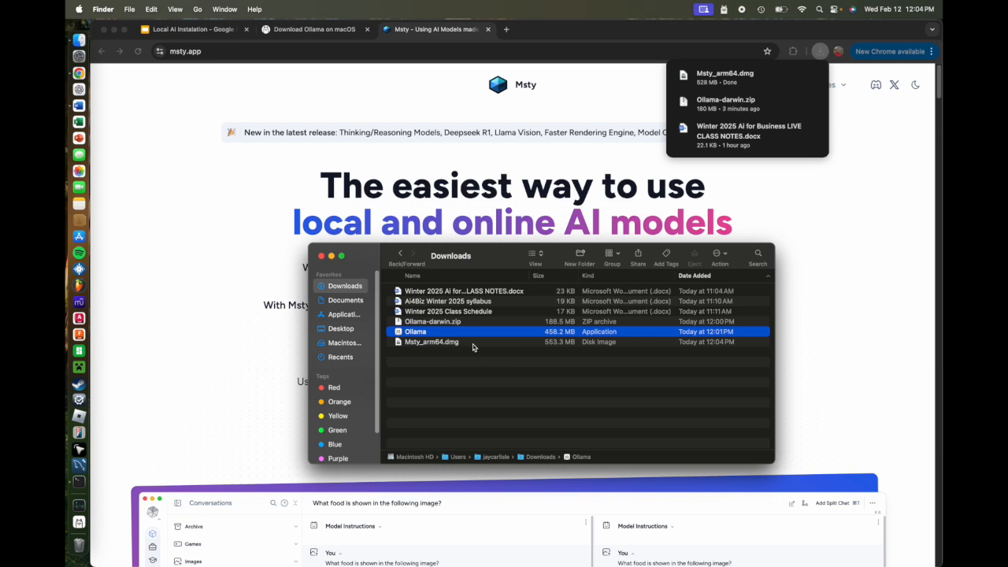
pyautogui.click(471, 343)
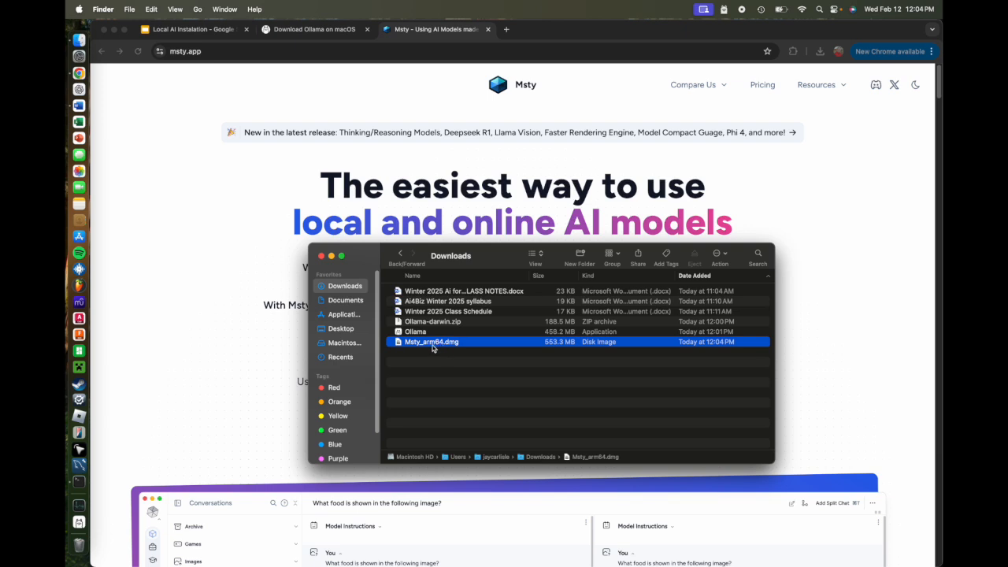
pyautogui.doubleClick(483, 344)
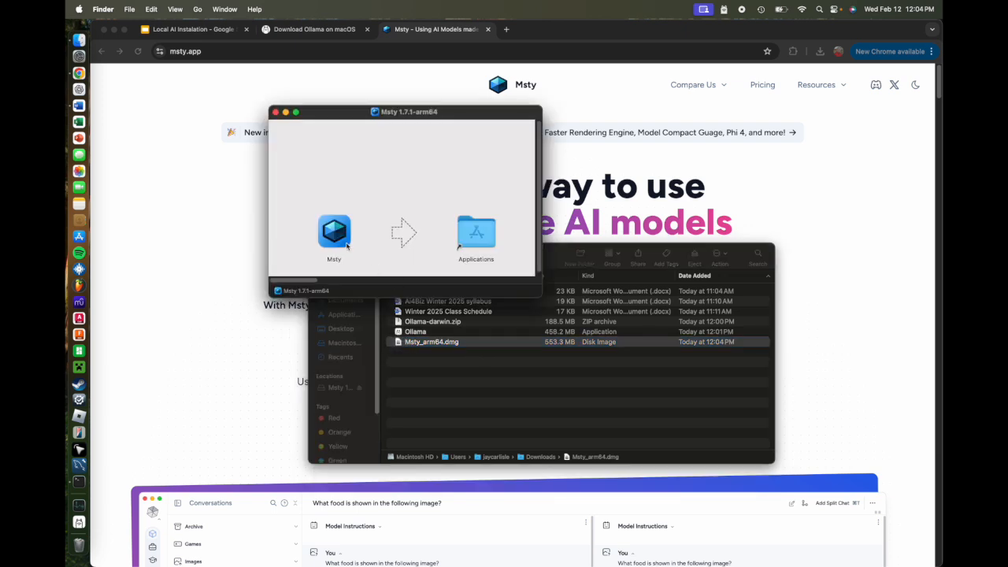
pyautogui.moveTo(336, 239); pyautogui.dragTo(479, 238)
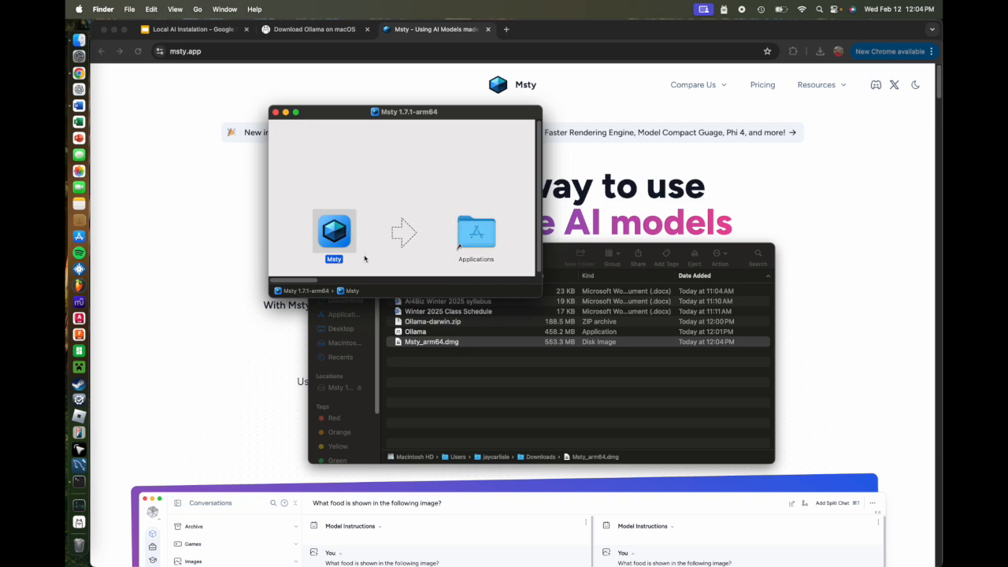
# Launch Msty from the disk image, allow it to open, and get started using the existing Ollama models
pyautogui.doubleClick(337, 241)
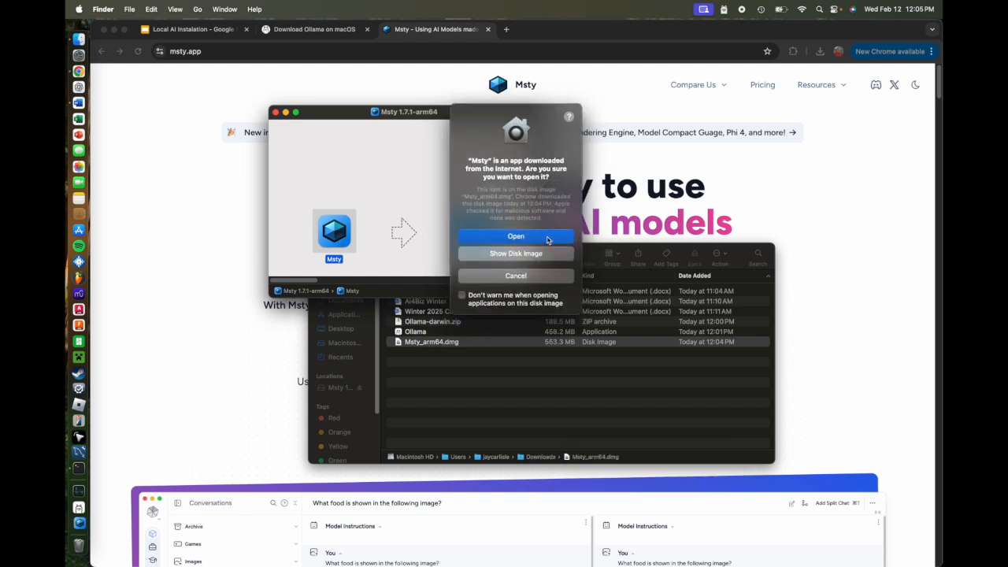
pyautogui.click(548, 238)
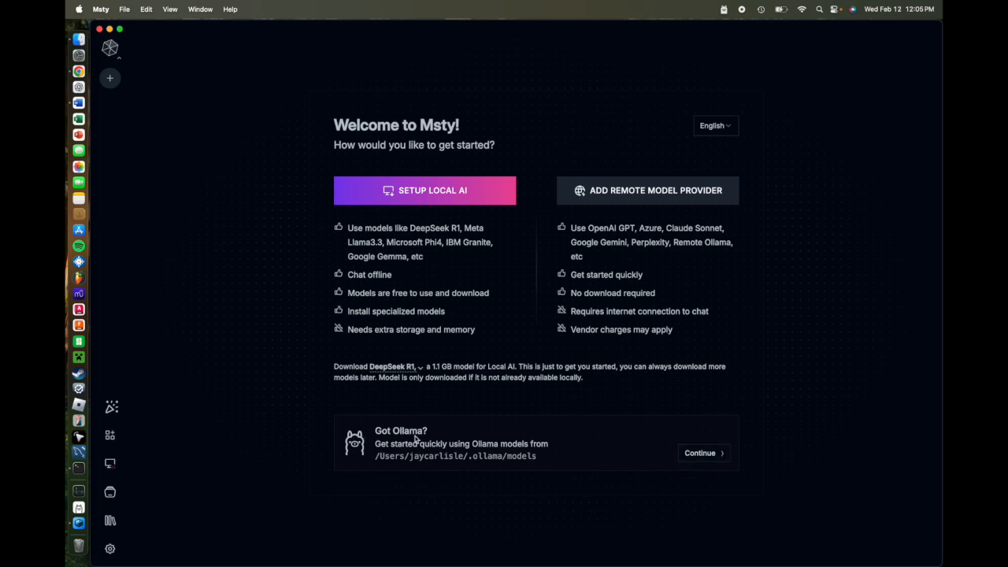
pyautogui.click(703, 453)
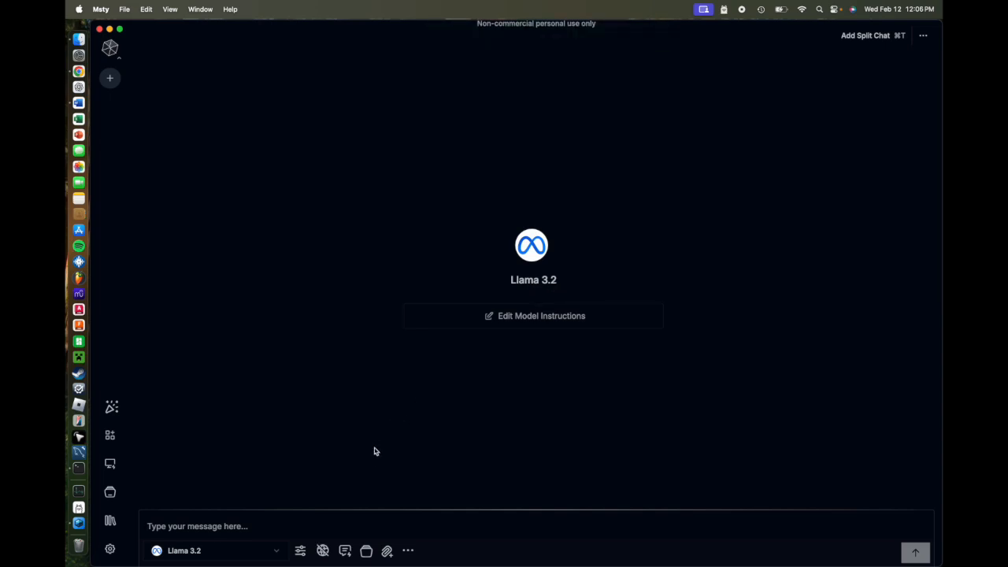
# Send the message "hello, how are you?" to Llama 3.2 in the Msty chat
pyautogui.click(328, 519)
pyautogui.write('hello')
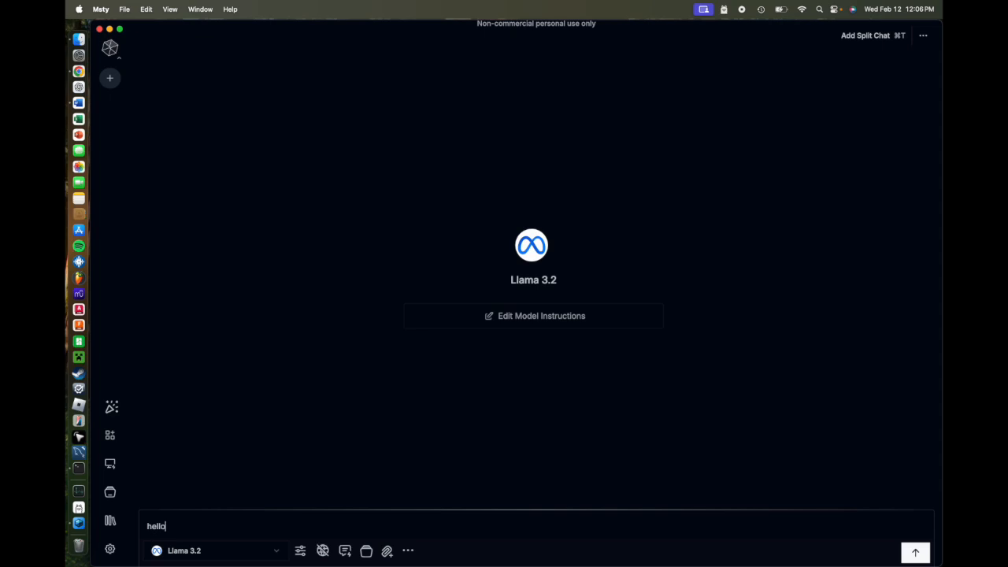
pyautogui.write(', how are you?')
pyautogui.press('Return')
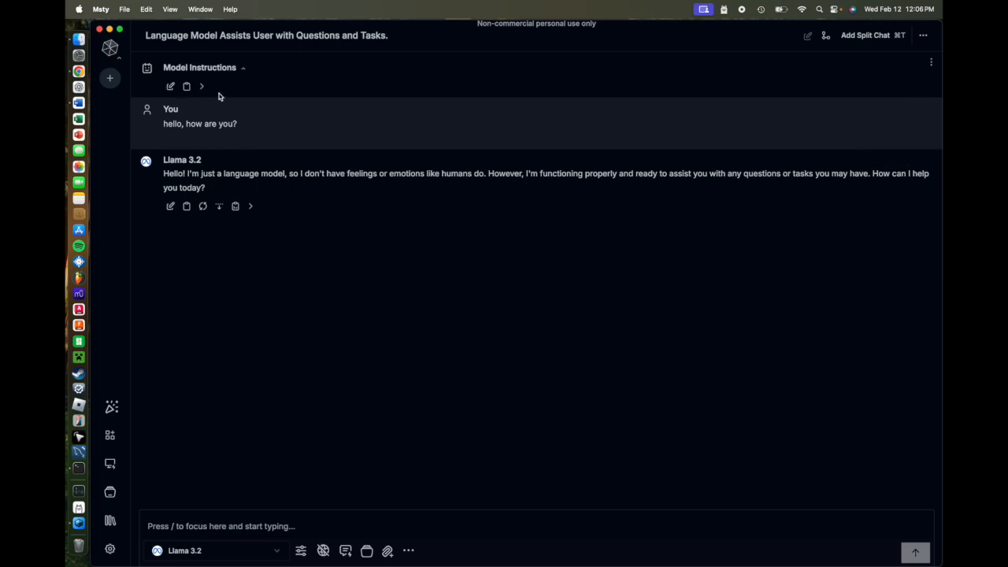
# Examine the basic and advanced model options for the Llama 3.2 chat
pyautogui.click(303, 551)
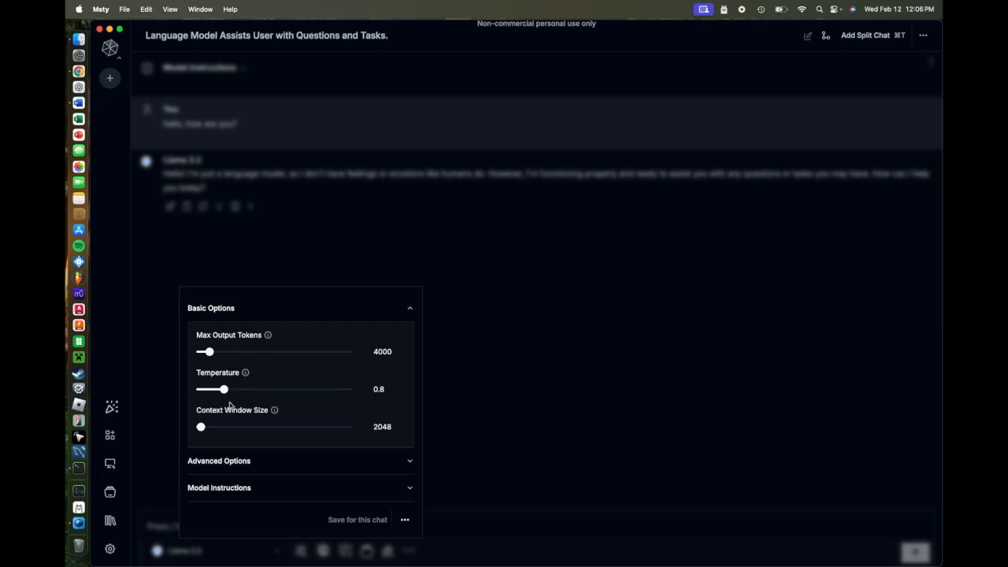
pyautogui.click(409, 465)
pyautogui.scroll(-3, 354, 394)
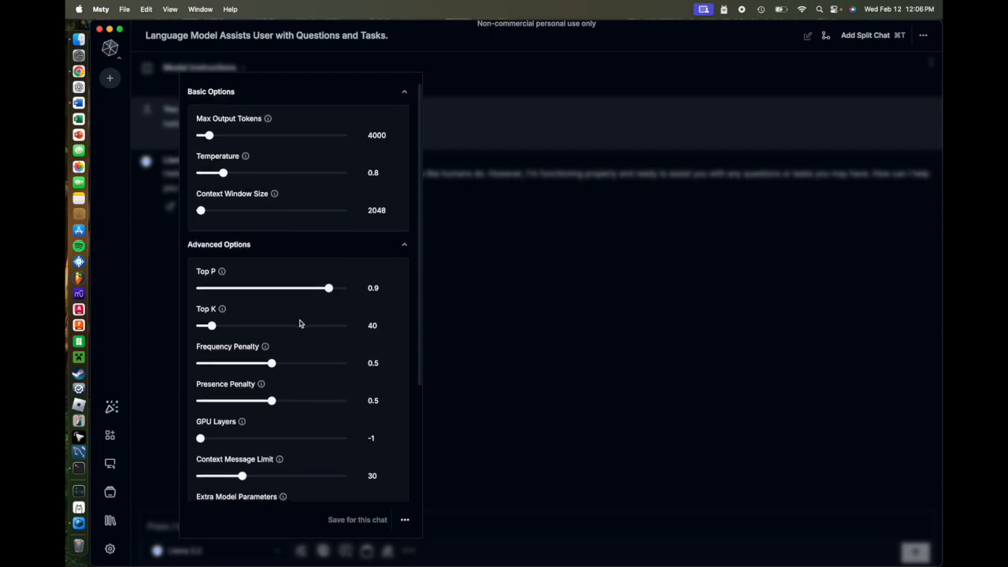
pyautogui.scroll(-1, 298, 358)
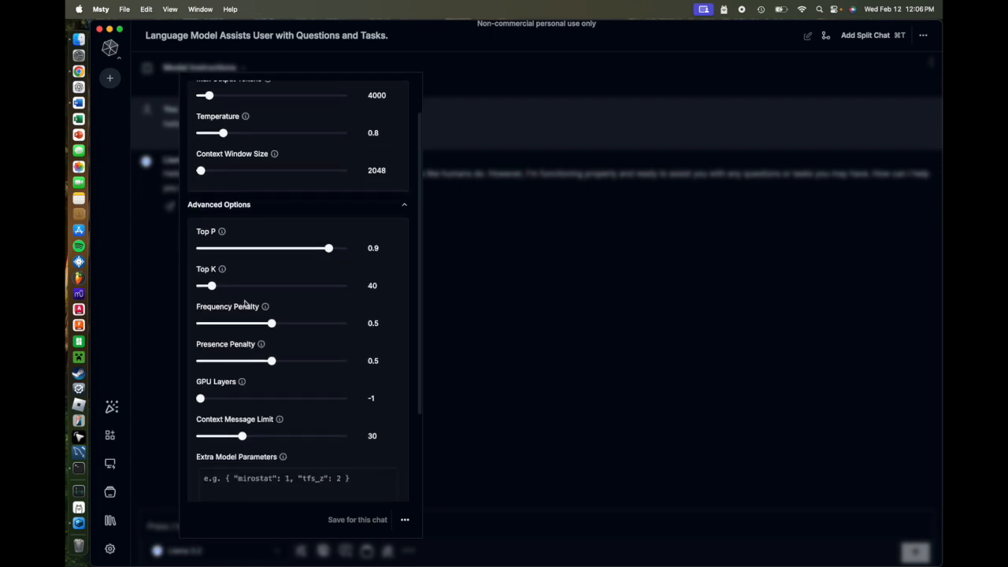
# Review the remaining advanced options and the model instructions for the Llama 3.2 chat, and close the settings
pyautogui.scroll(-5, 268, 357)
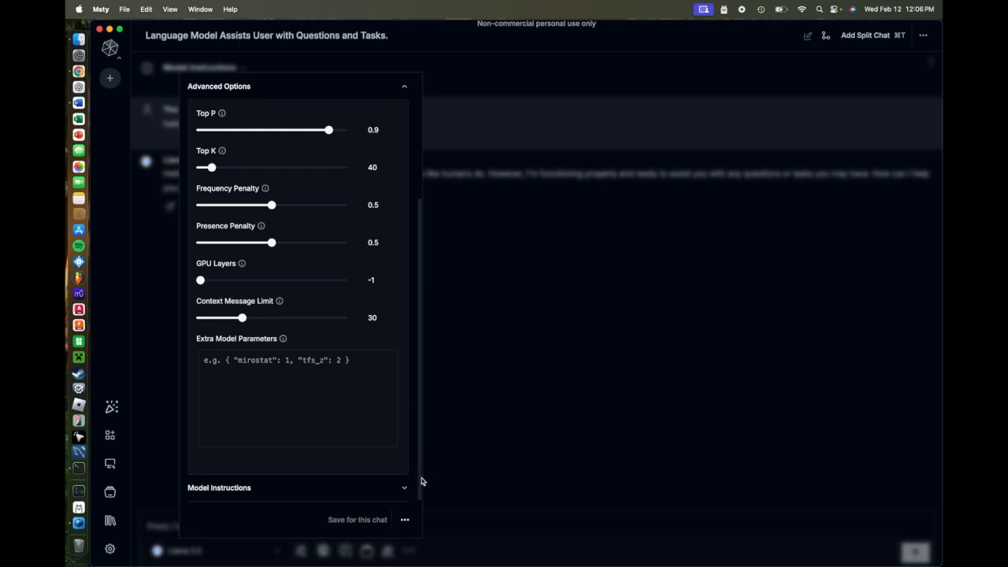
pyautogui.click(406, 490)
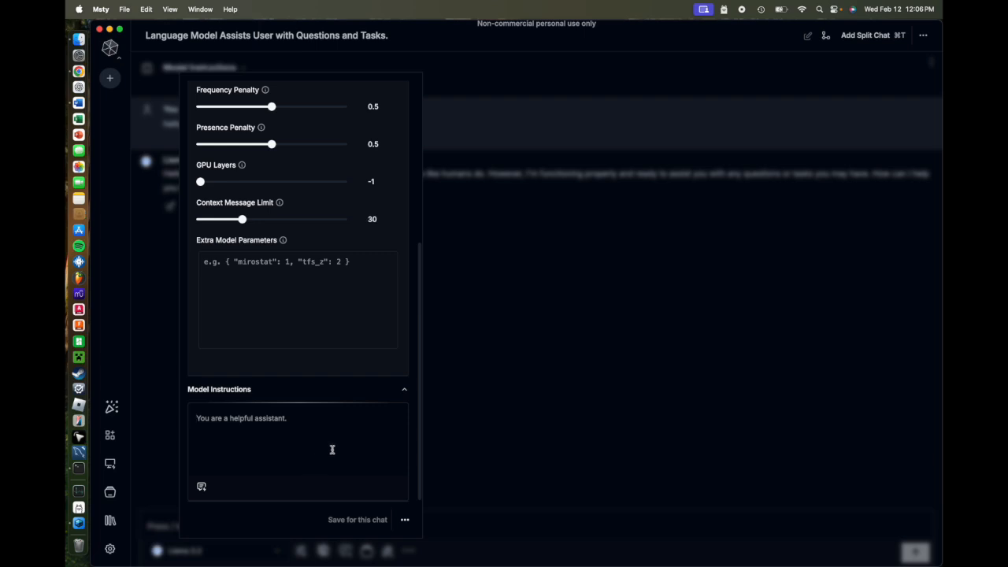
pyautogui.click(489, 425)
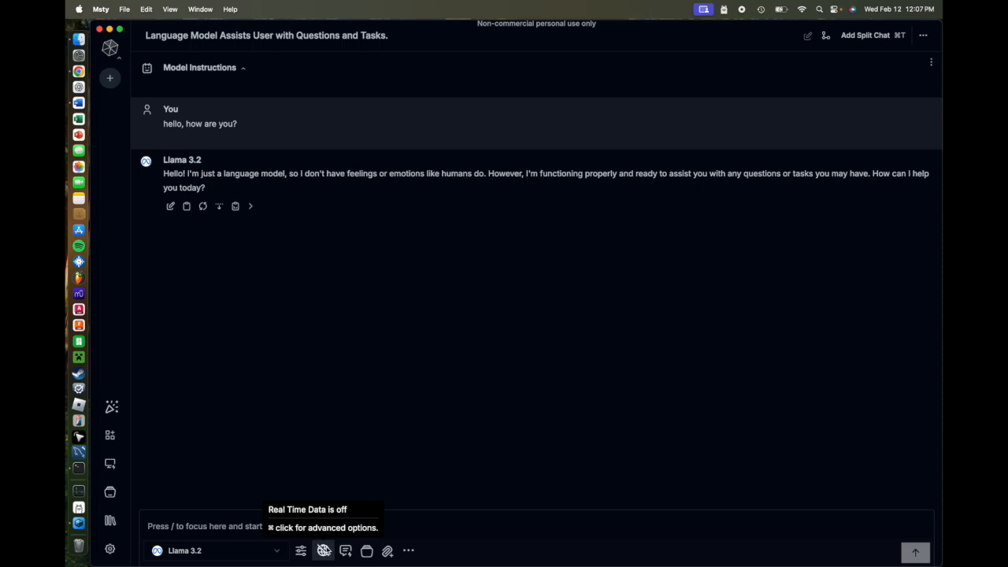
# Turn on Real Time Data for the chat and set its search provider to Auto with Fallback
pyautogui.click(323, 551)
pyautogui.keyDown('super'); pyautogui.click(323, 551); pyautogui.keyUp('super')
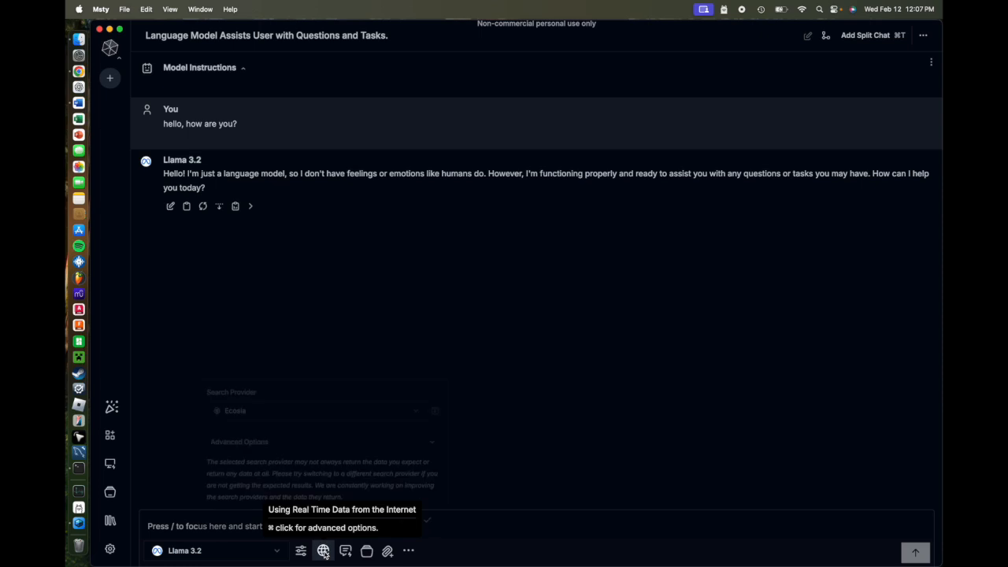
pyautogui.click(418, 406)
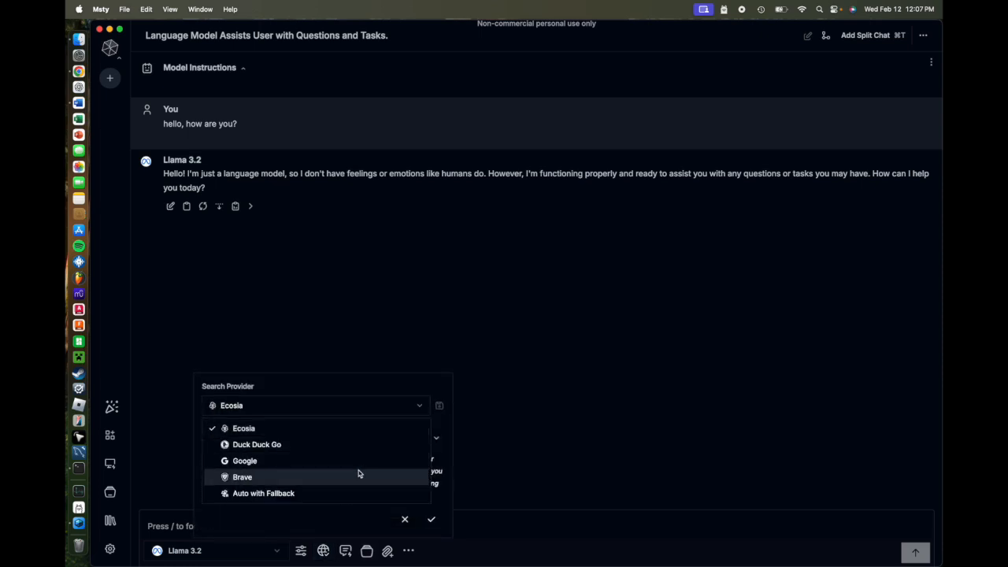
pyautogui.click(302, 495)
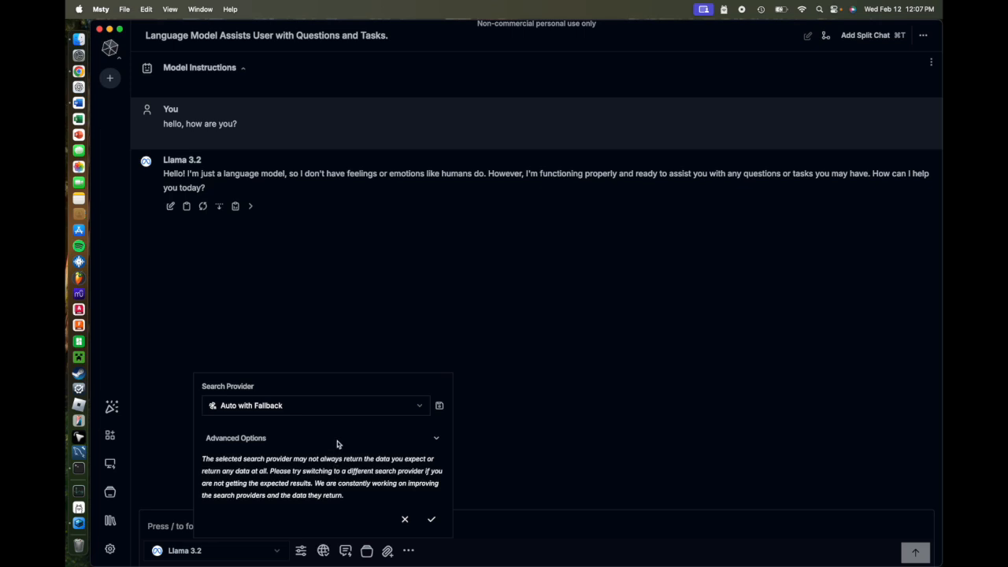
pyautogui.click(349, 407)
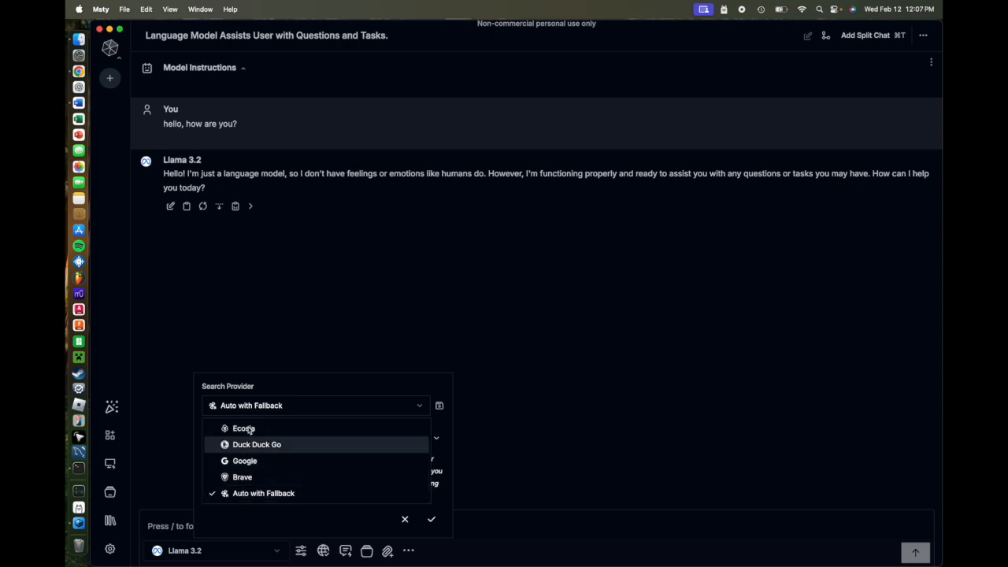
pyautogui.click(255, 529)
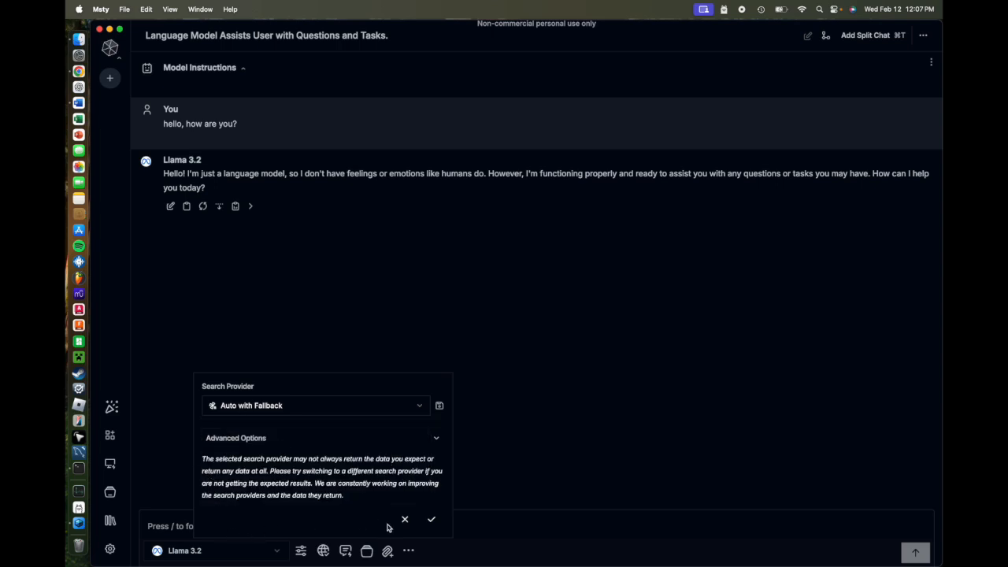
# Insert the ready-made AI assisted doctor prompt into the message box and clear it again
pyautogui.click(345, 551)
pyautogui.click(318, 159)
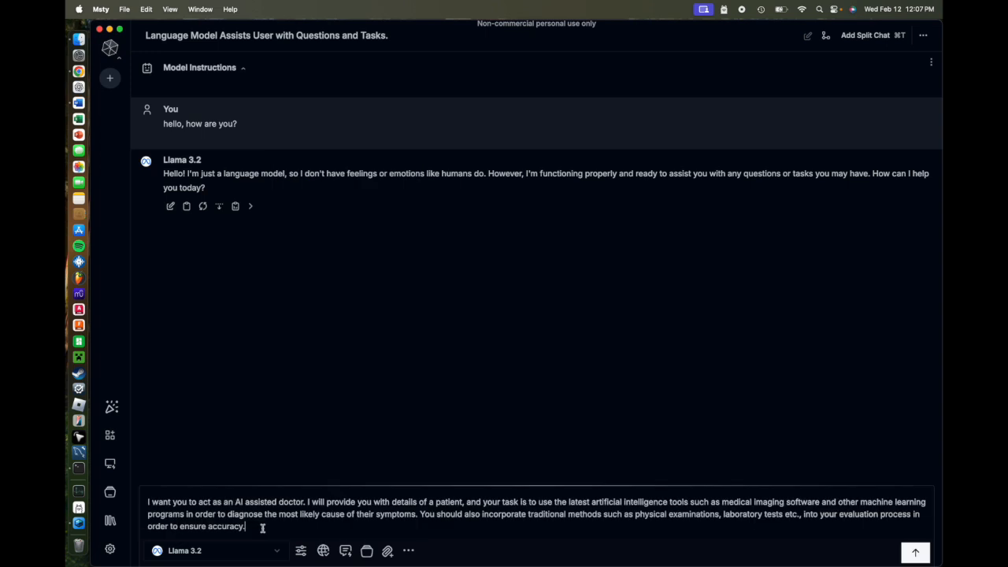
pyautogui.moveTo(262, 528); pyautogui.dragTo(149, 502)
pyautogui.press('BackSpace')
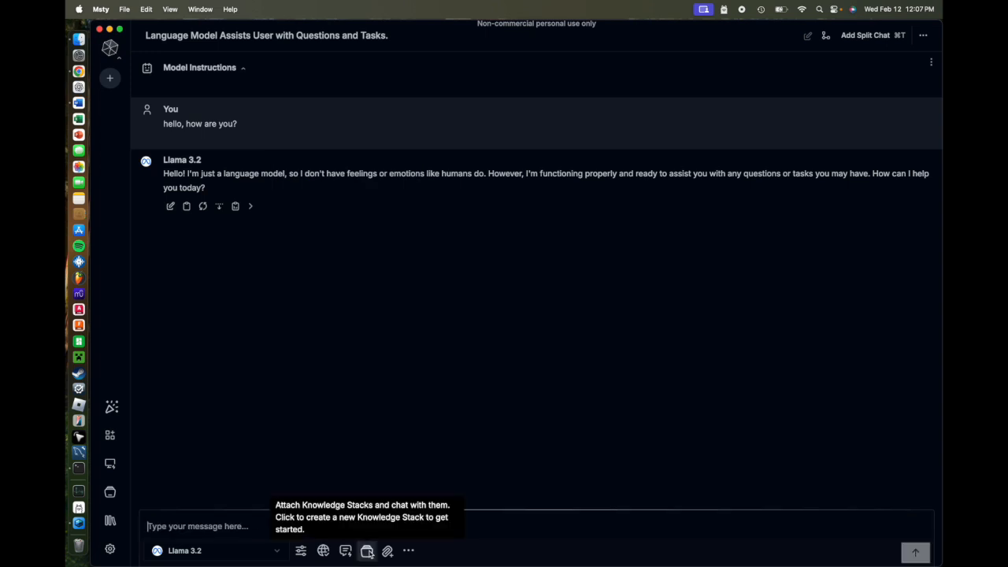
# Look through the chat's attachment options for images, documents and YouTube links, and close them
pyautogui.click(388, 551)
pyautogui.click(351, 356)
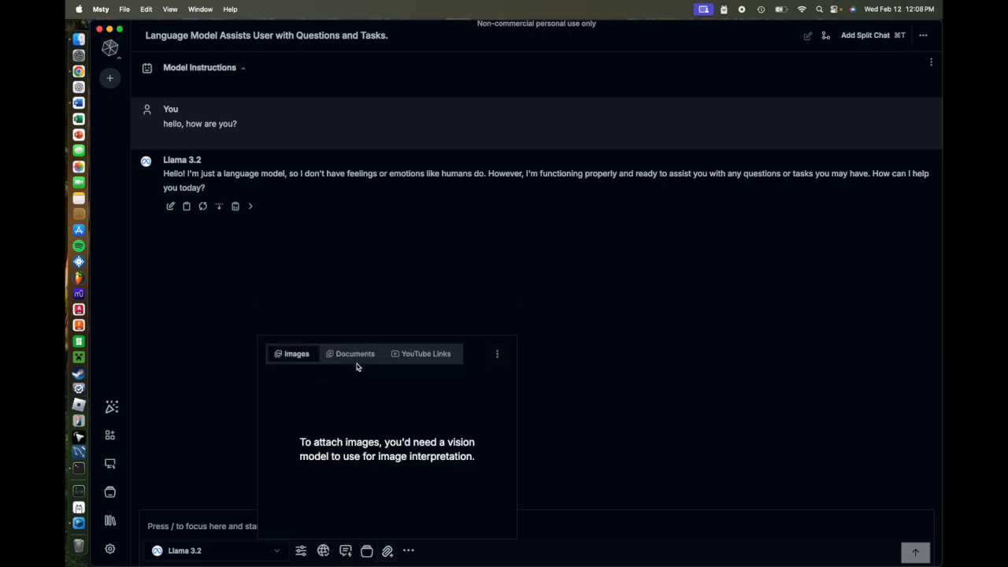
pyautogui.click(351, 356)
pyautogui.click(291, 327)
pyautogui.click(497, 354)
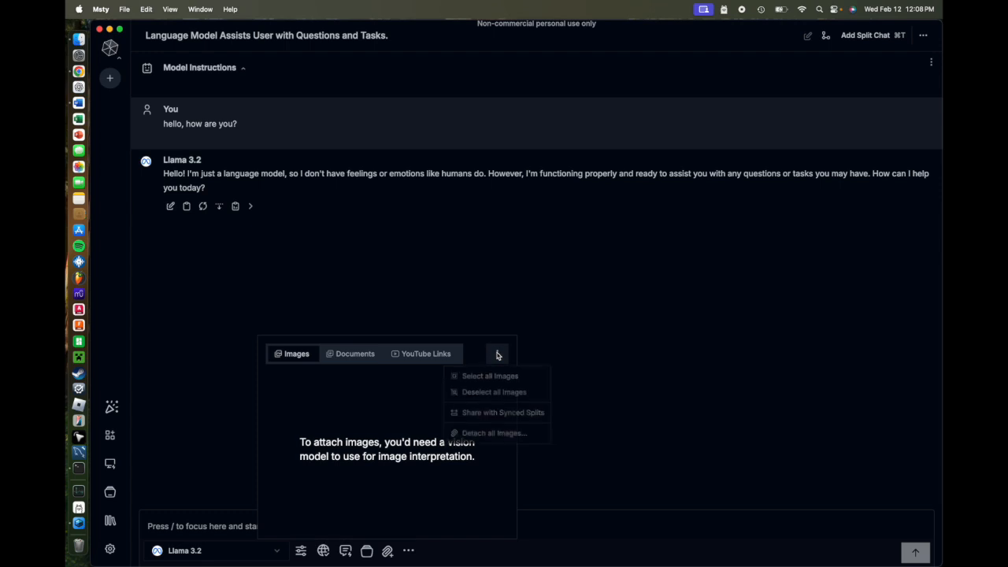
pyautogui.click(598, 357)
pyautogui.click(592, 345)
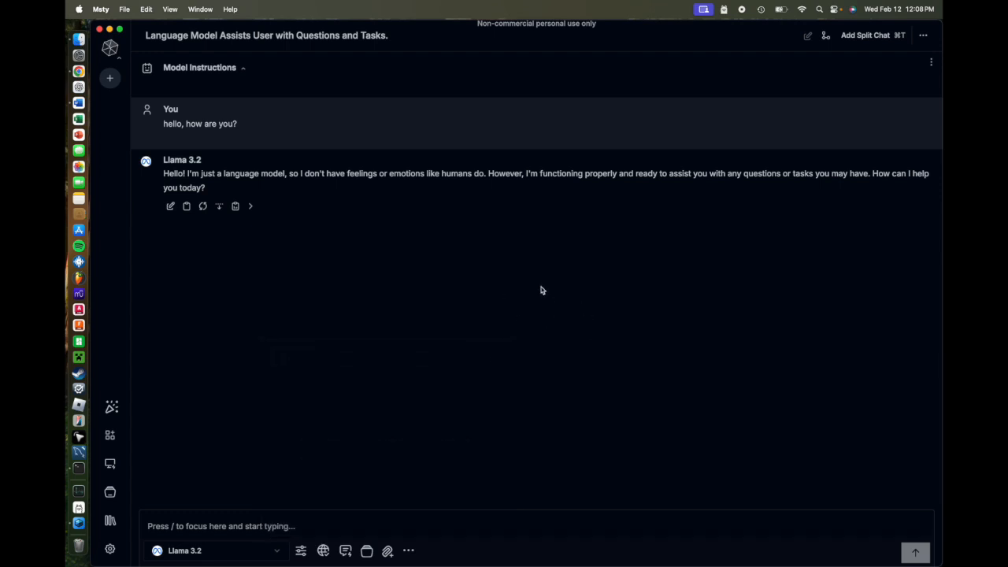
# Set up the local AI embedding model for Knowledge Stacks and add a stack titled "AI Class" using MixedBread Embed Large
pyautogui.click(367, 551)
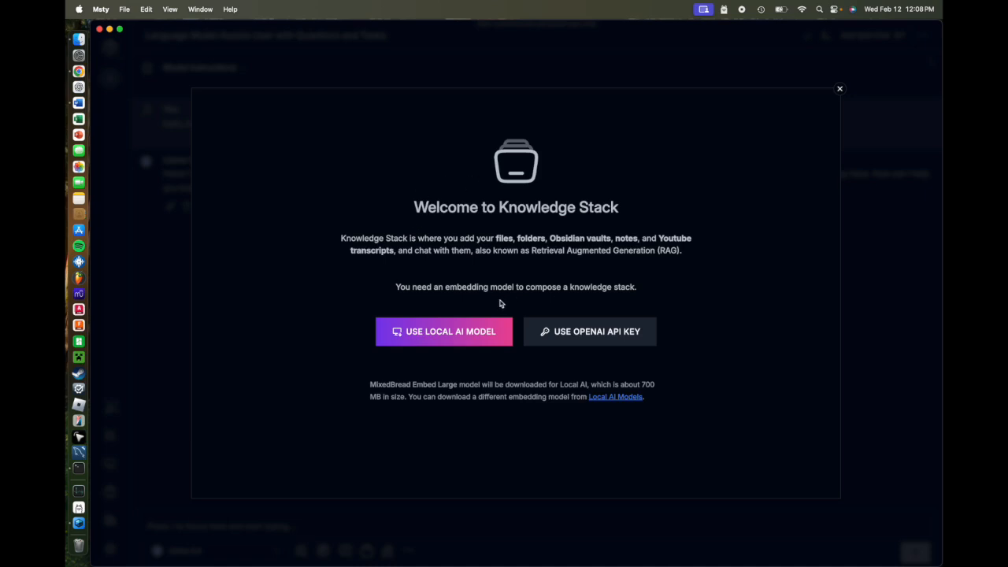
pyautogui.click(462, 334)
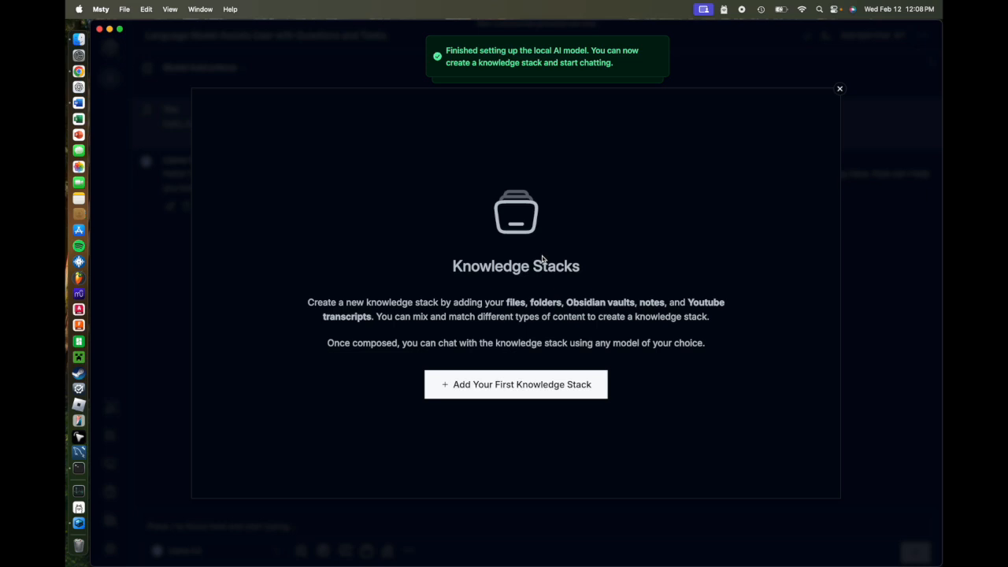
pyautogui.click(519, 385)
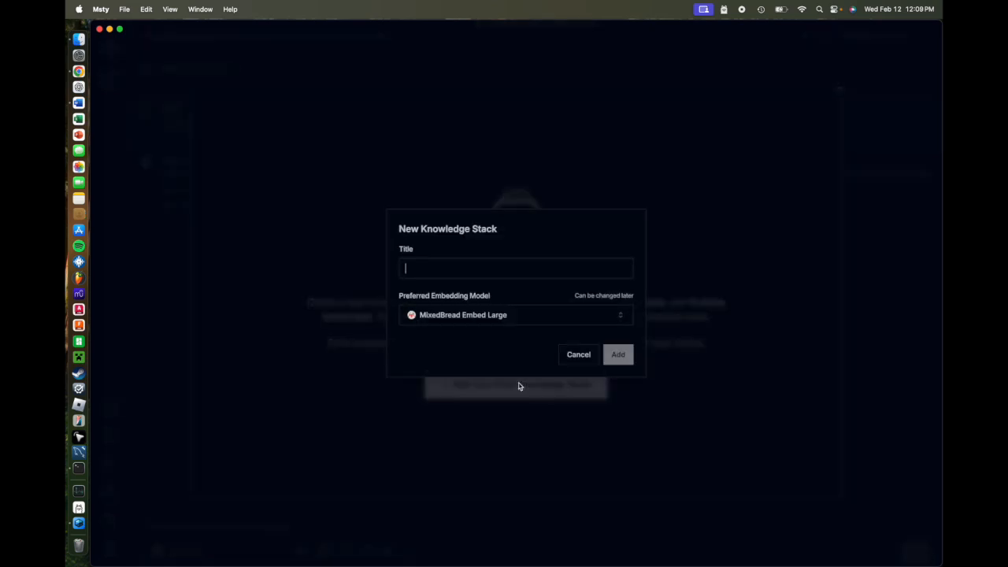
pyautogui.write('AI Class')
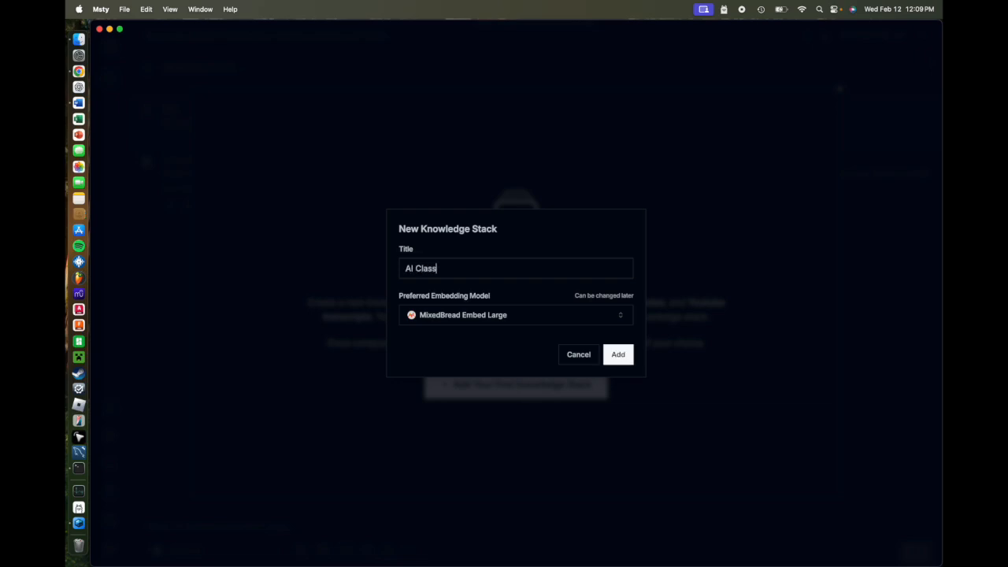
pyautogui.click(619, 356)
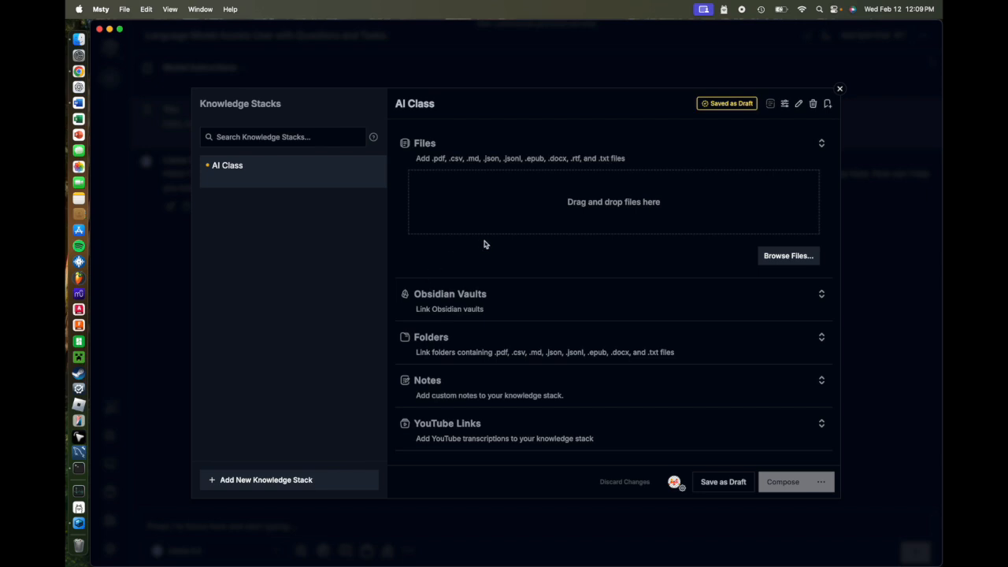
# Add the Winter 2025 Class Schedule, Winter 2025 AI for Business LIVE CLASS NOTES and Ai4Biz Winter 2025 syllabus files from Downloads to the stack
pyautogui.click(786, 257)
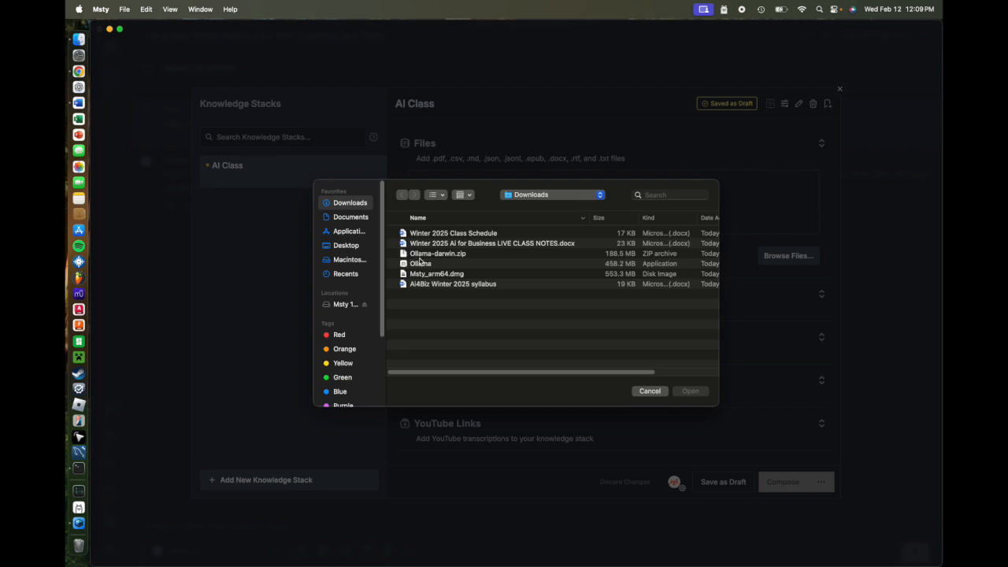
pyautogui.click(487, 237)
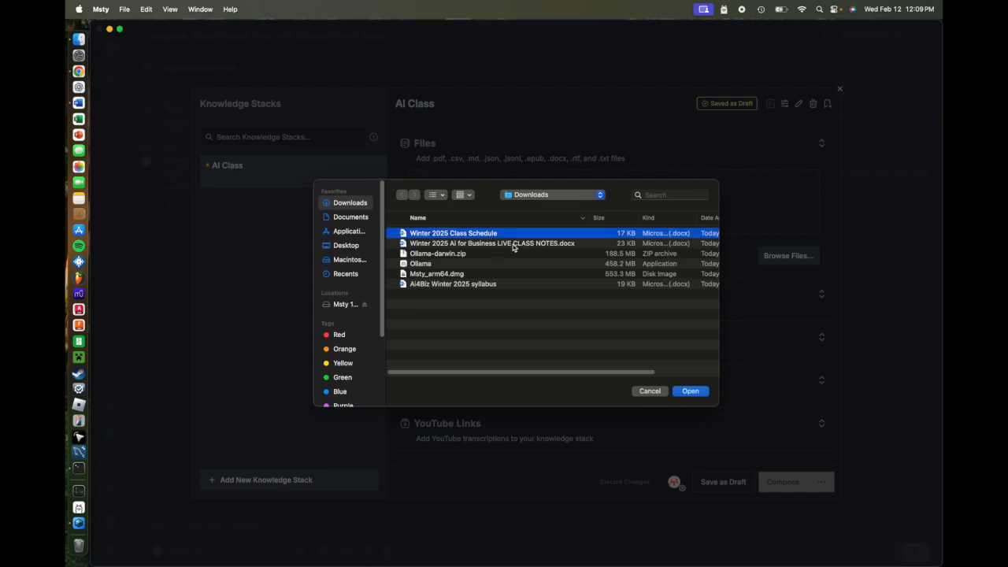
pyautogui.keyDown('shift'); pyautogui.click(513, 243); pyautogui.keyUp('shift')
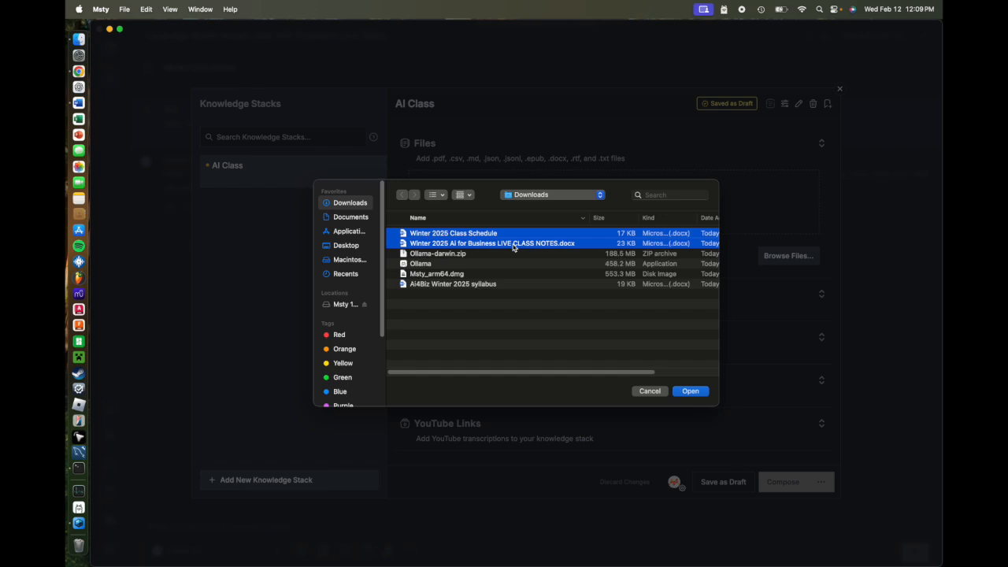
pyautogui.keyDown('super'); pyautogui.click(500, 285); pyautogui.keyUp('super')
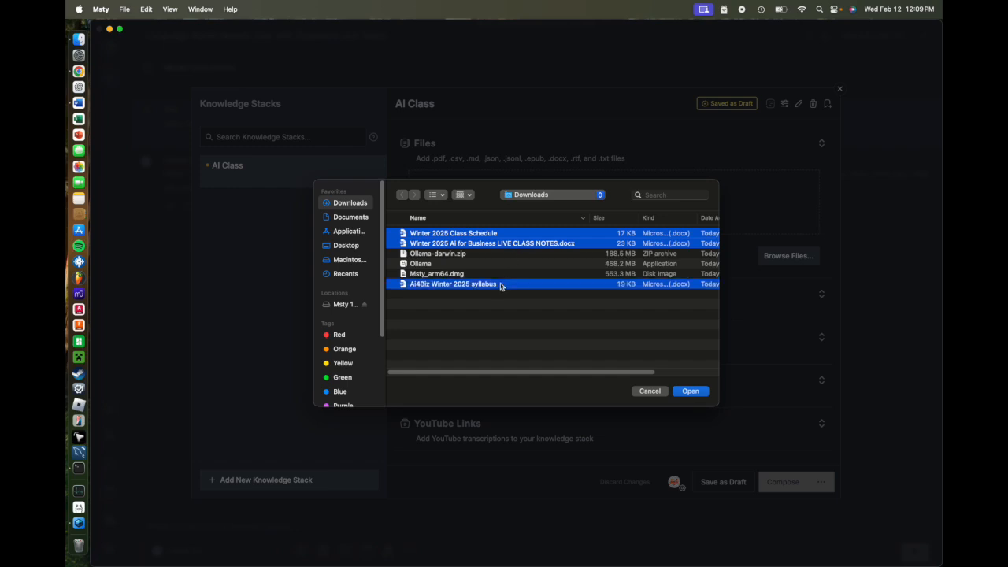
pyautogui.click(690, 392)
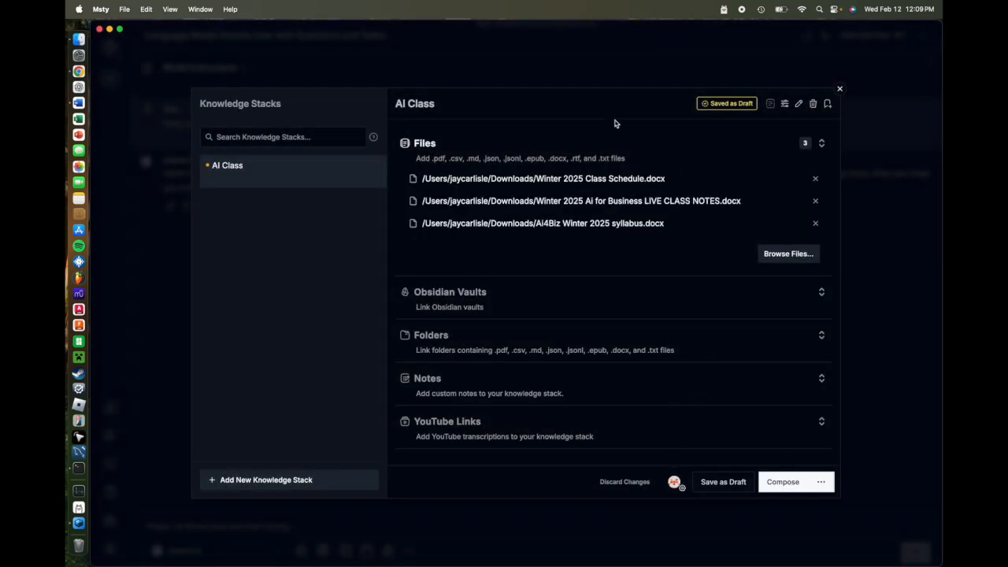
# Set both the chunk size and the chunk overlapping to High and compose the AI Class knowledge stack
pyautogui.click(675, 483)
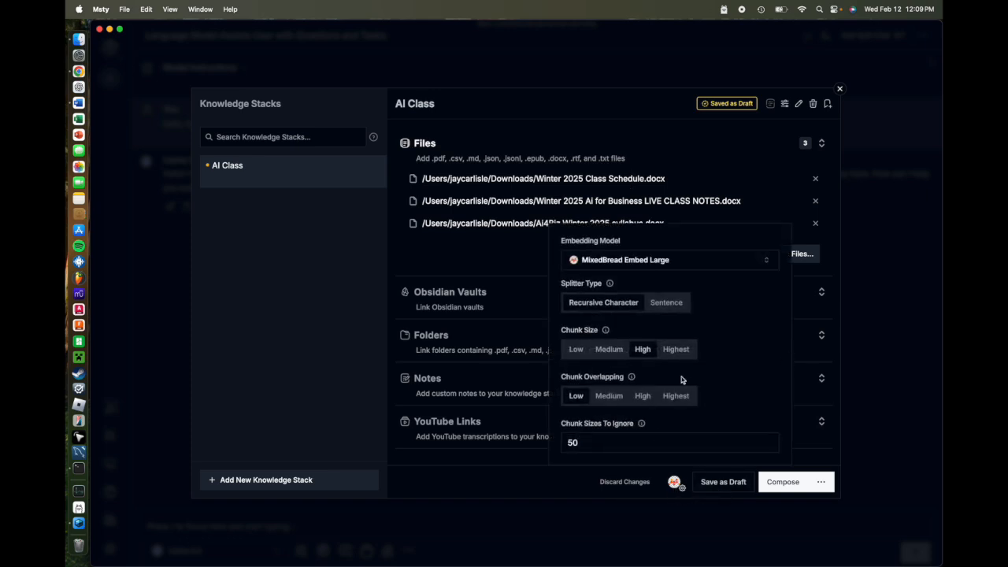
pyautogui.click(580, 351)
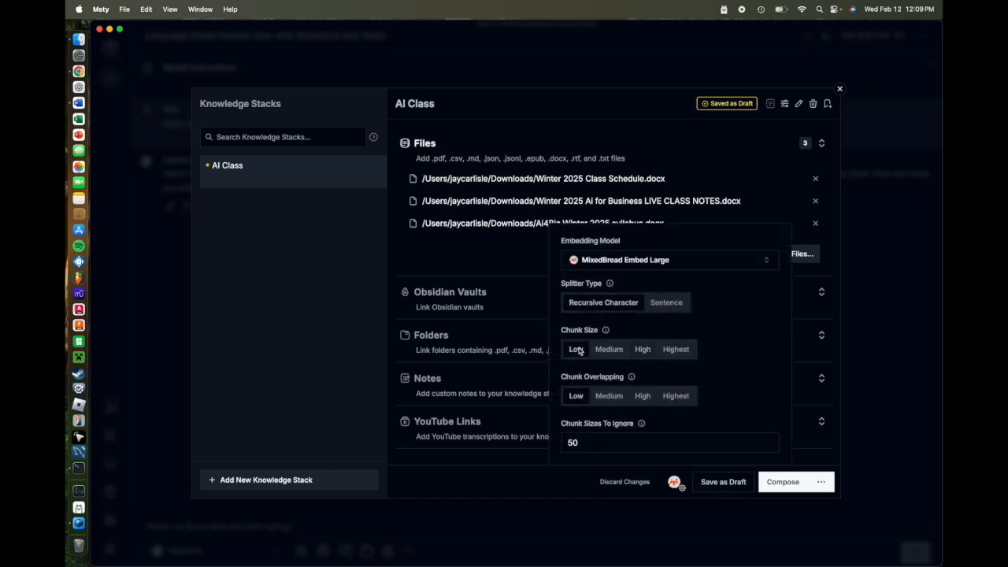
pyautogui.click(679, 354)
pyautogui.click(647, 353)
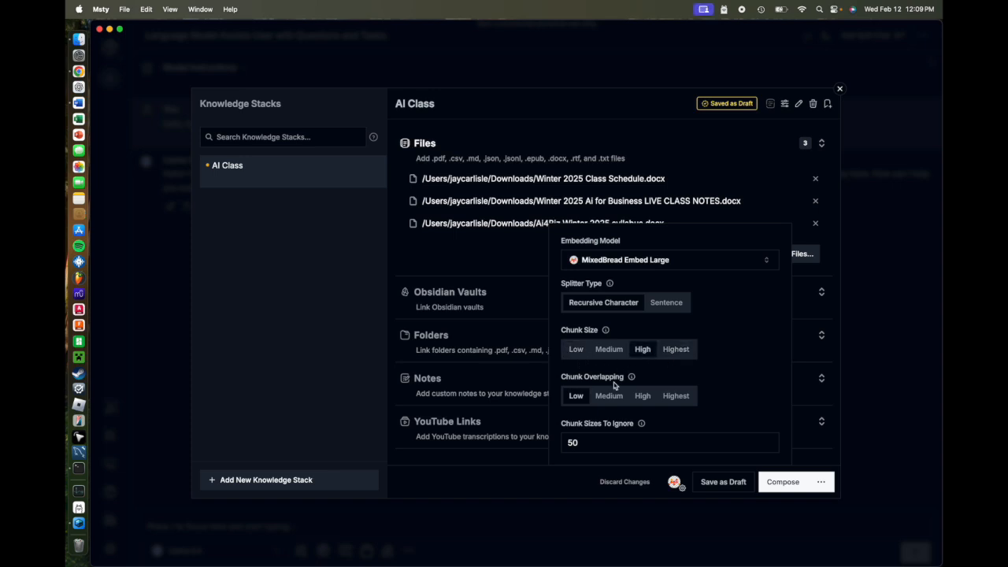
pyautogui.click(642, 401)
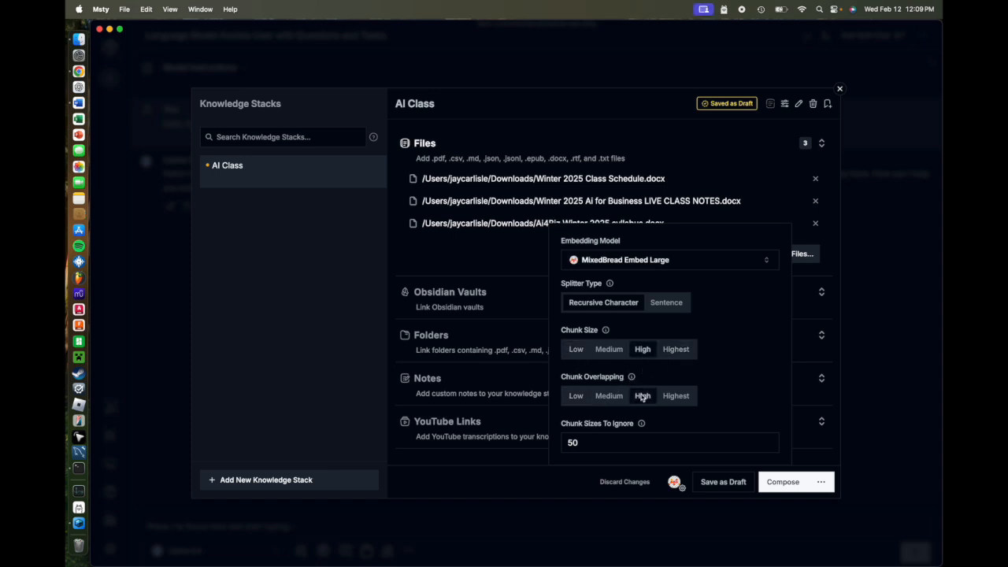
pyautogui.click(610, 350)
pyautogui.click(611, 397)
pyautogui.click(641, 350)
pyautogui.click(643, 399)
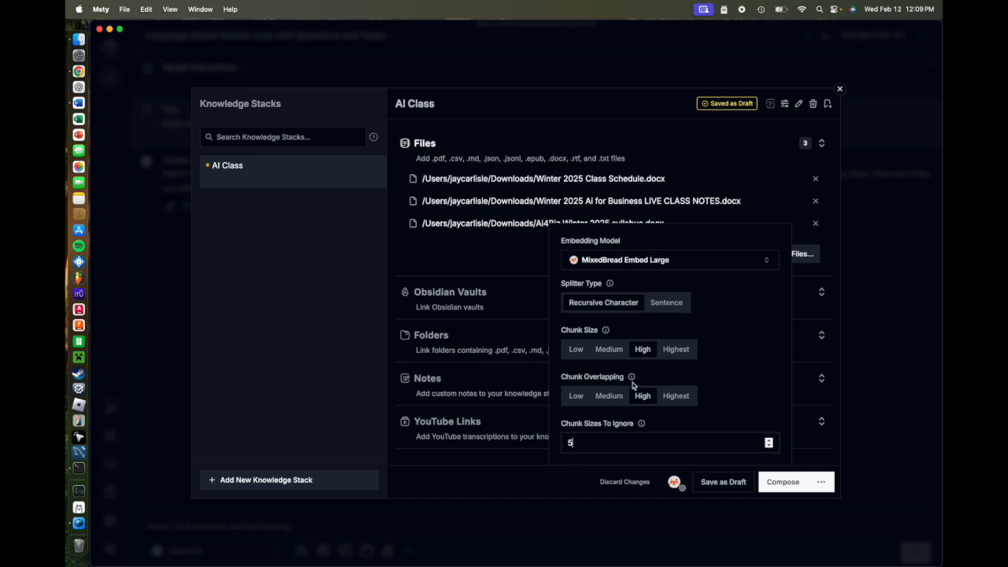
pyautogui.click(782, 483)
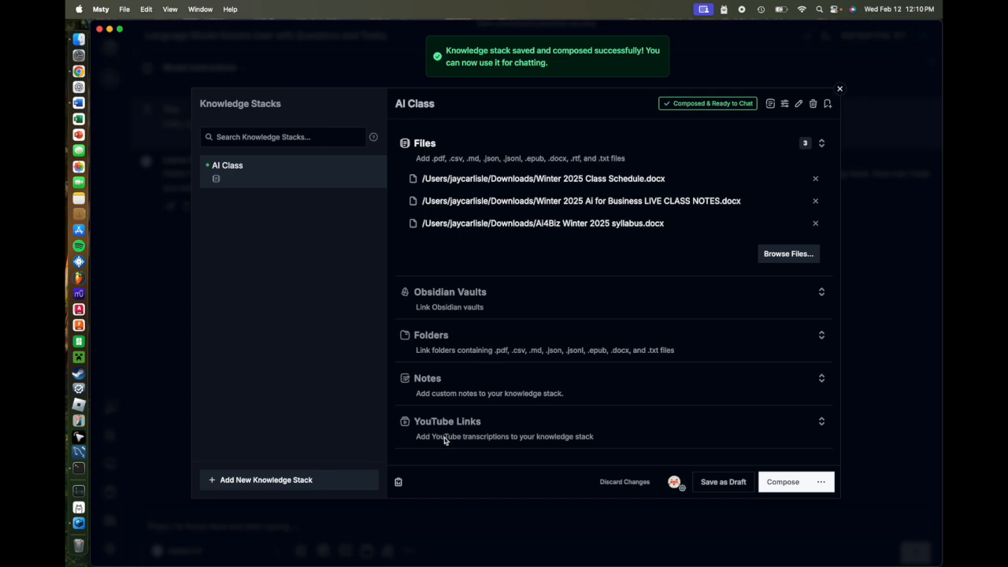
# View the AI Class analytics report, query the stack's chunks console for "quizzes", and review the matching chunks
pyautogui.click(399, 483)
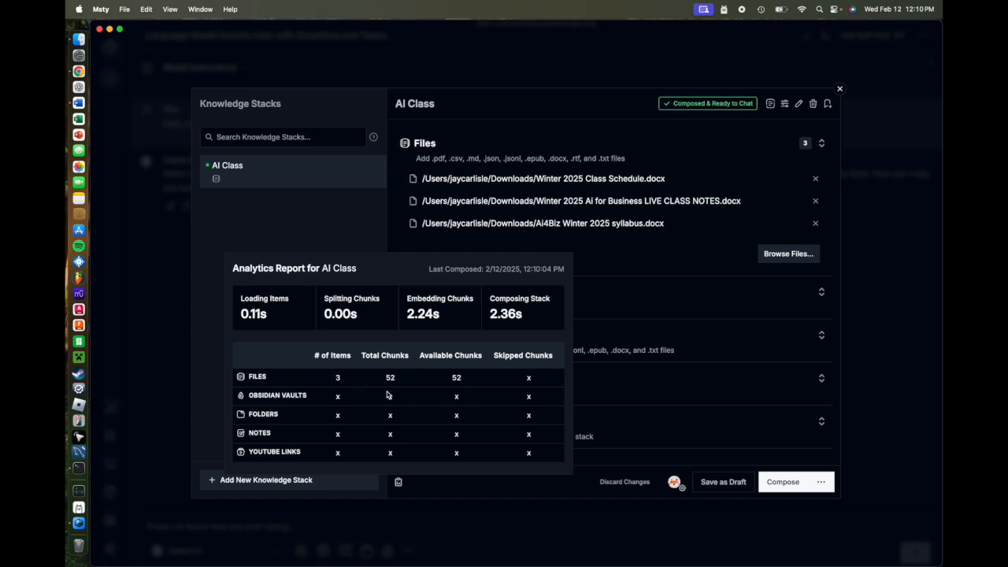
pyautogui.click(748, 168)
pyautogui.click(771, 103)
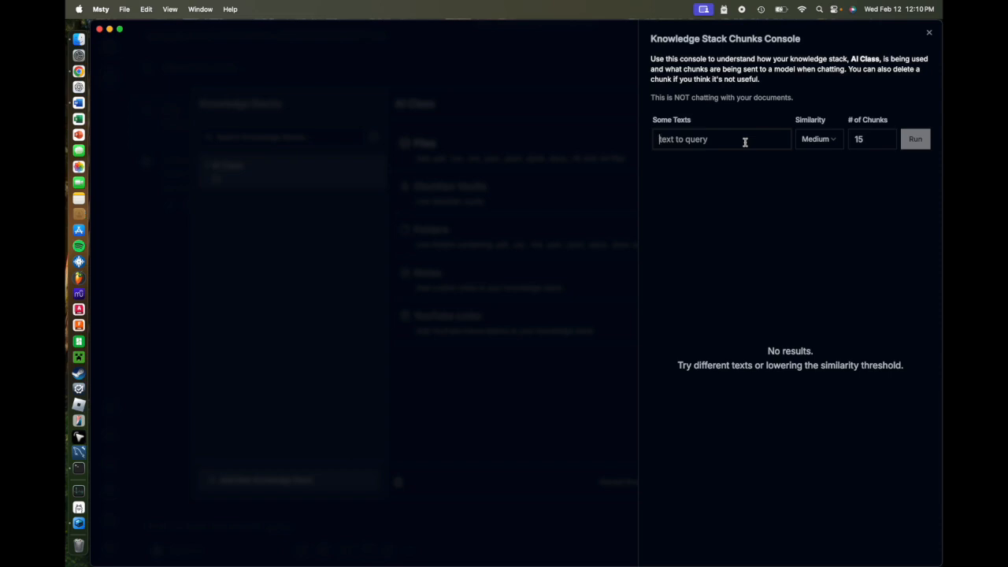
pyautogui.click(745, 139)
pyautogui.write('quizzes')
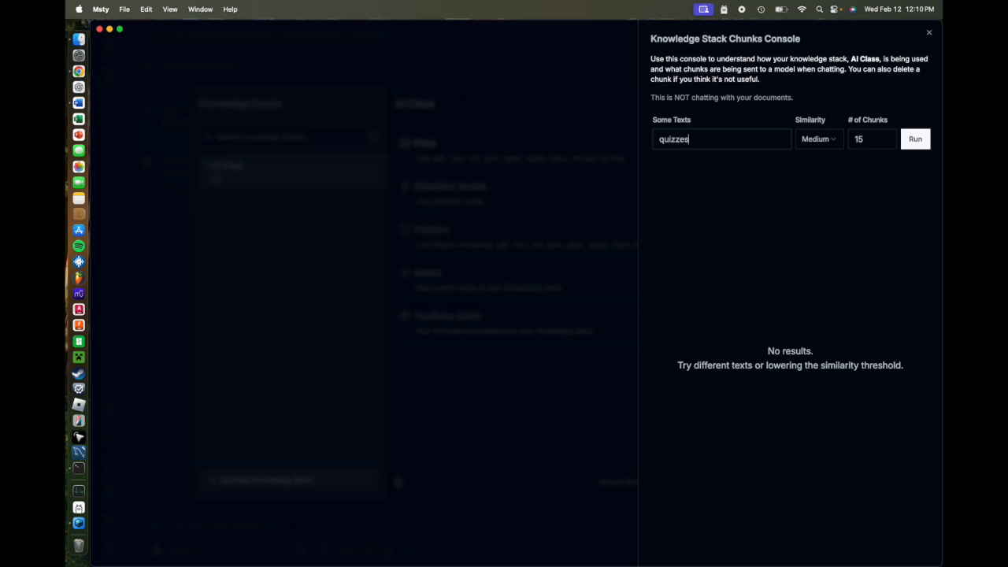
pyautogui.press('Return')
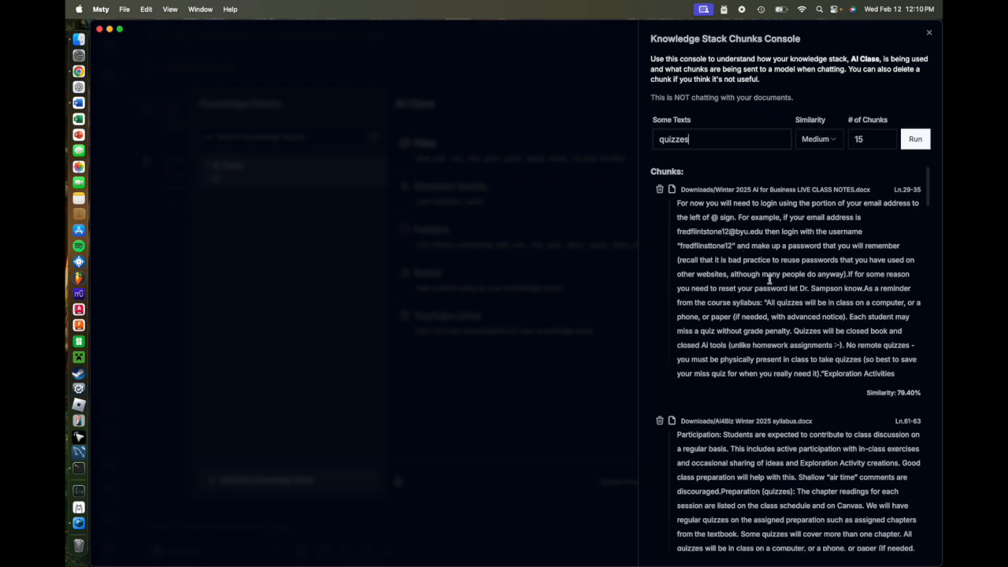
pyautogui.scroll(-1, 787, 323)
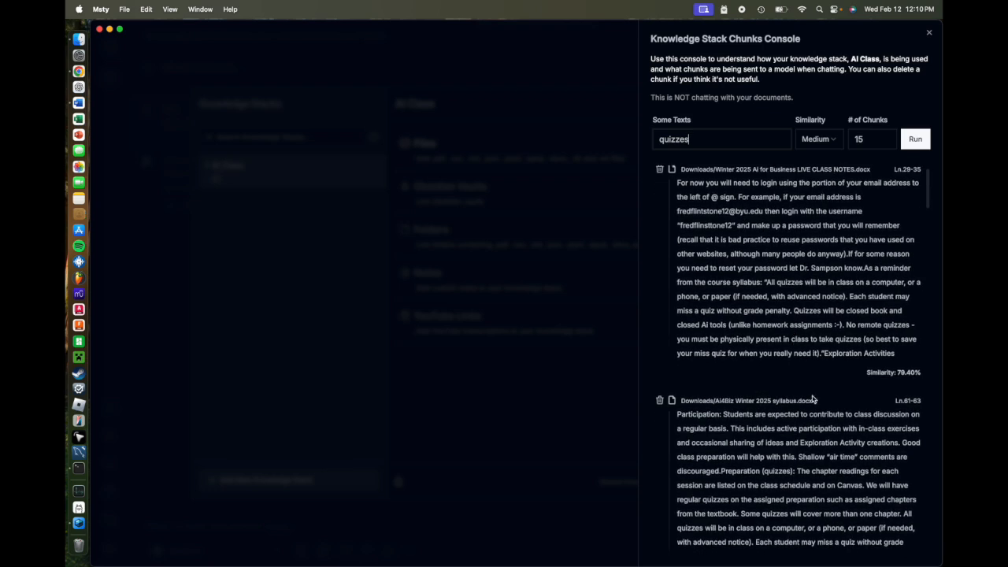
pyautogui.scroll(1, 809, 288)
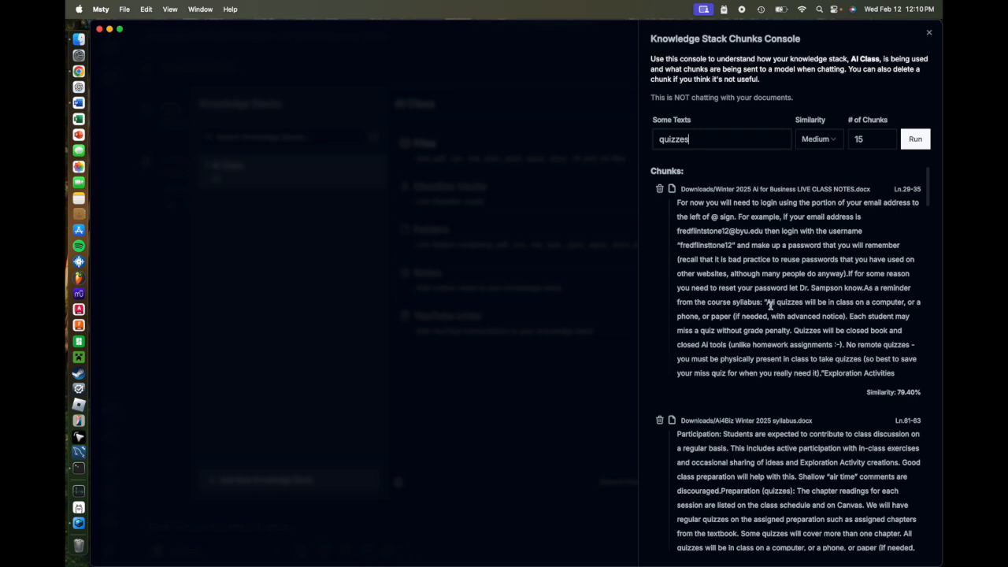
# Rerun the "quizzes" chunks query with similarity Highest and 5 chunks, review the returned passages, and close the chunks console
pyautogui.moveTo(768, 303); pyautogui.dragTo(780, 319)
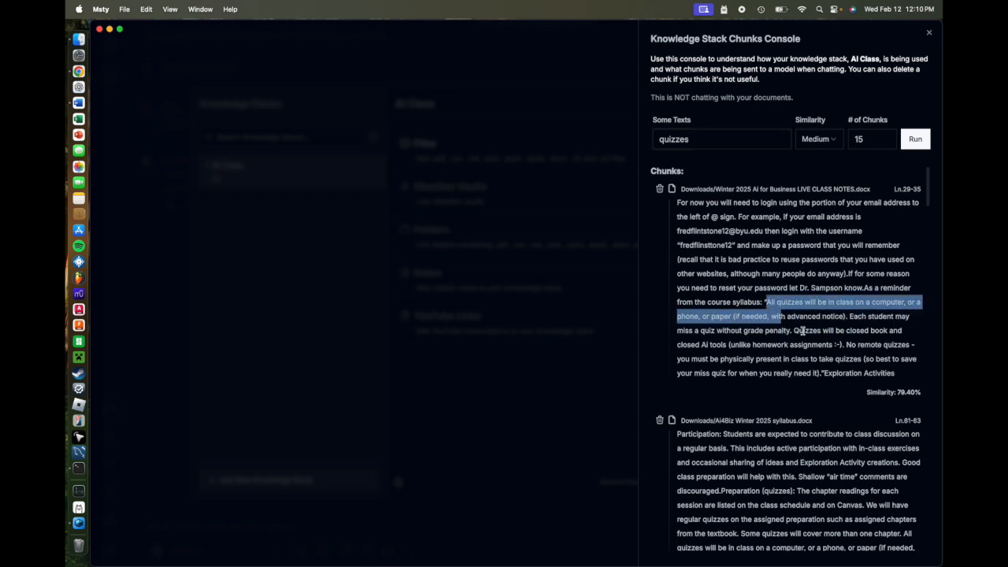
pyautogui.click(838, 273)
pyautogui.click(833, 140)
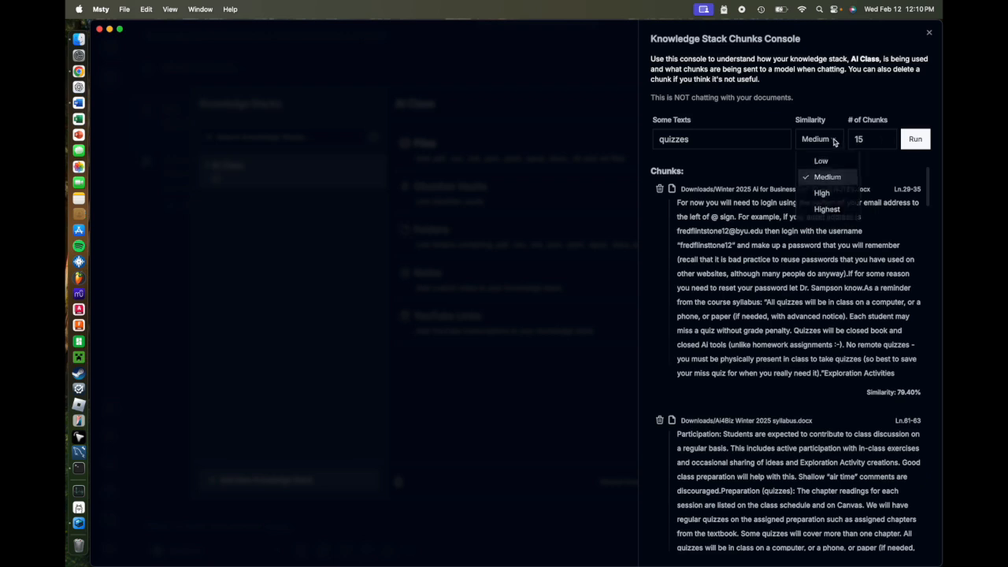
pyautogui.click(827, 209)
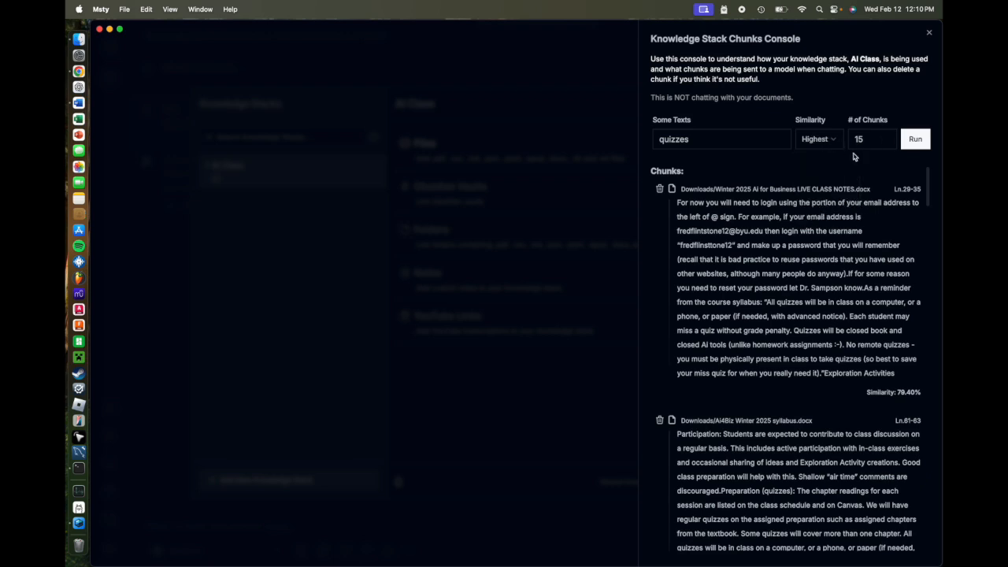
pyautogui.moveTo(888, 145); pyautogui.dragTo(888, 145)
pyautogui.click(914, 139)
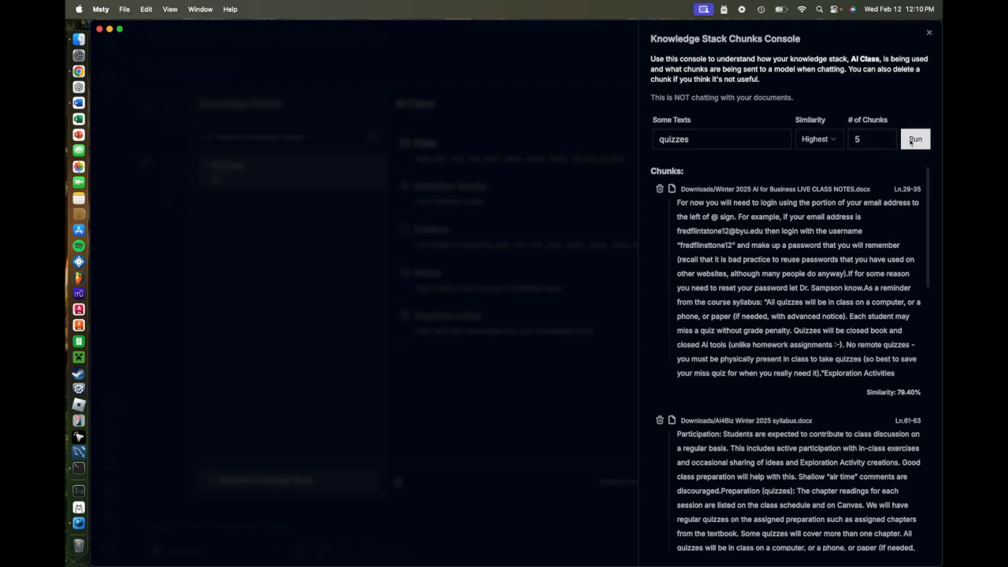
pyautogui.scroll(-5, 770, 323)
pyautogui.scroll(-3, 769, 323)
pyautogui.scroll(10, 771, 326)
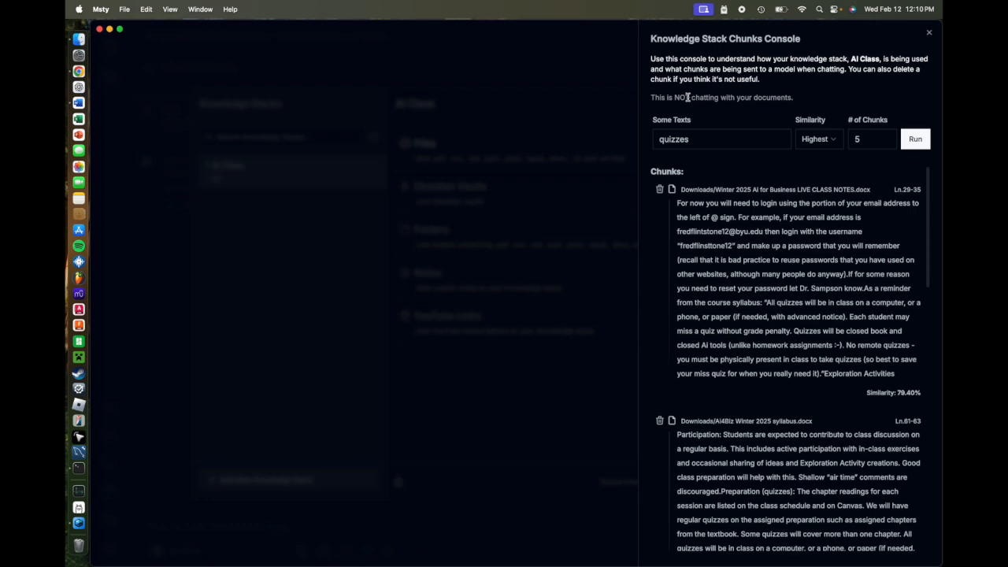
pyautogui.moveTo(655, 97); pyautogui.dragTo(780, 97)
pyautogui.click(797, 96)
pyautogui.click(930, 31)
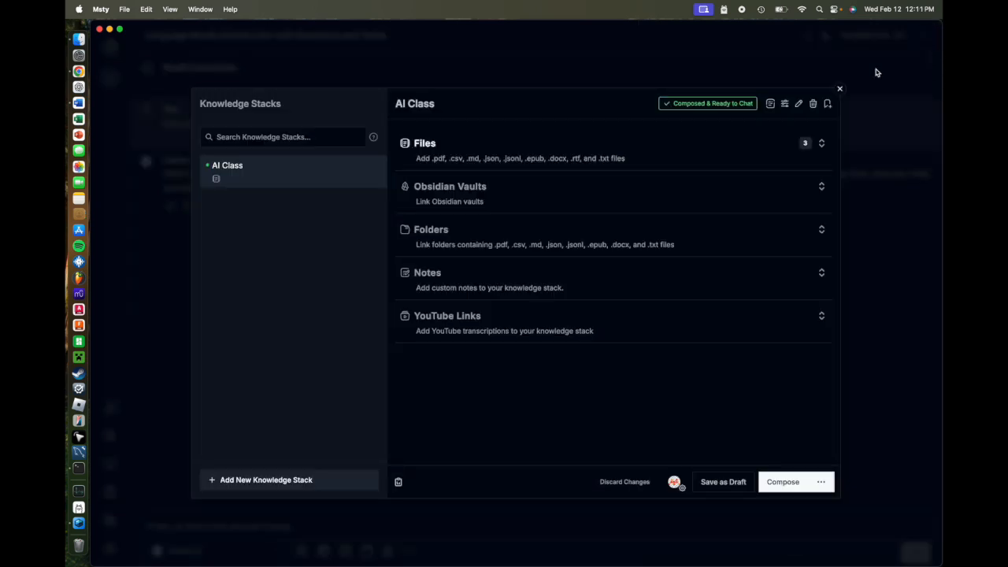
# Compose the AI Class knowledge stack again, close the Knowledge Stacks dialog, and attach AI Class to the current chat
pyautogui.click(779, 482)
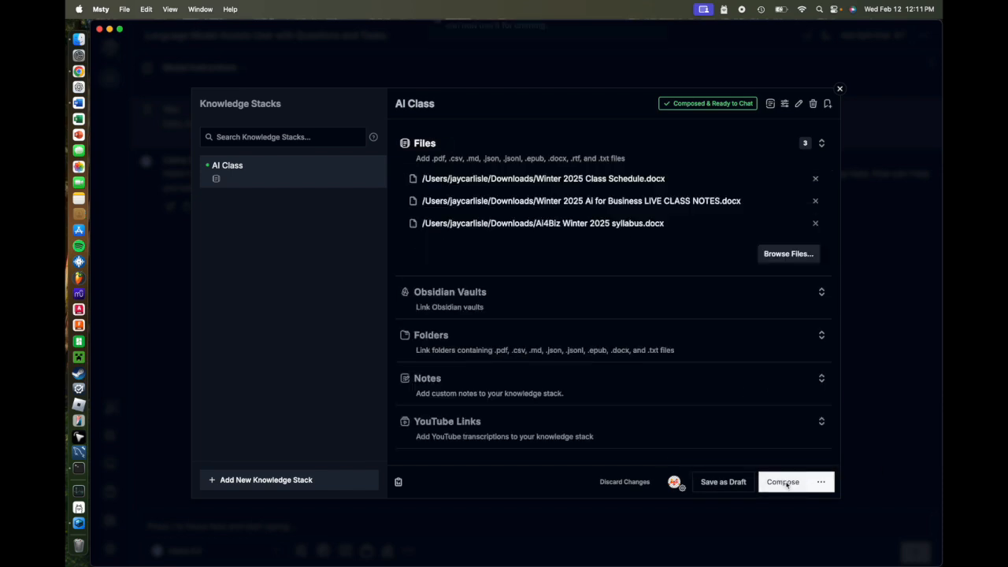
pyautogui.click(840, 89)
pyautogui.click(366, 550)
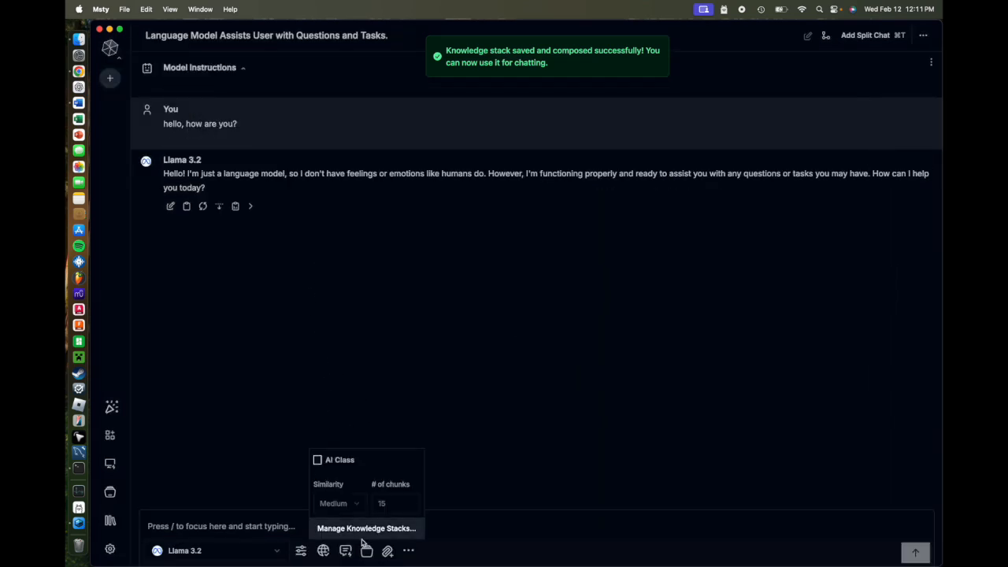
pyautogui.click(318, 460)
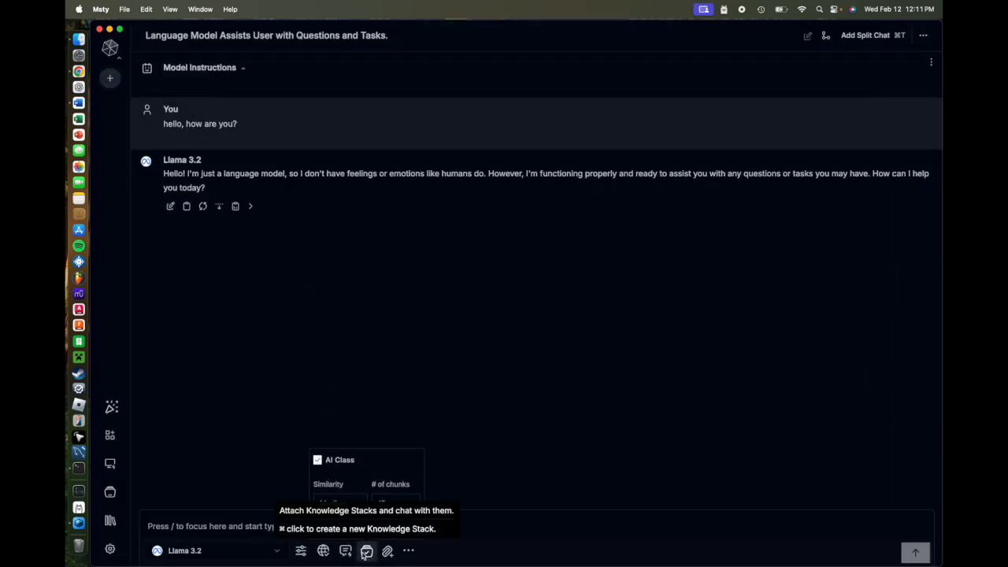
pyautogui.click(370, 430)
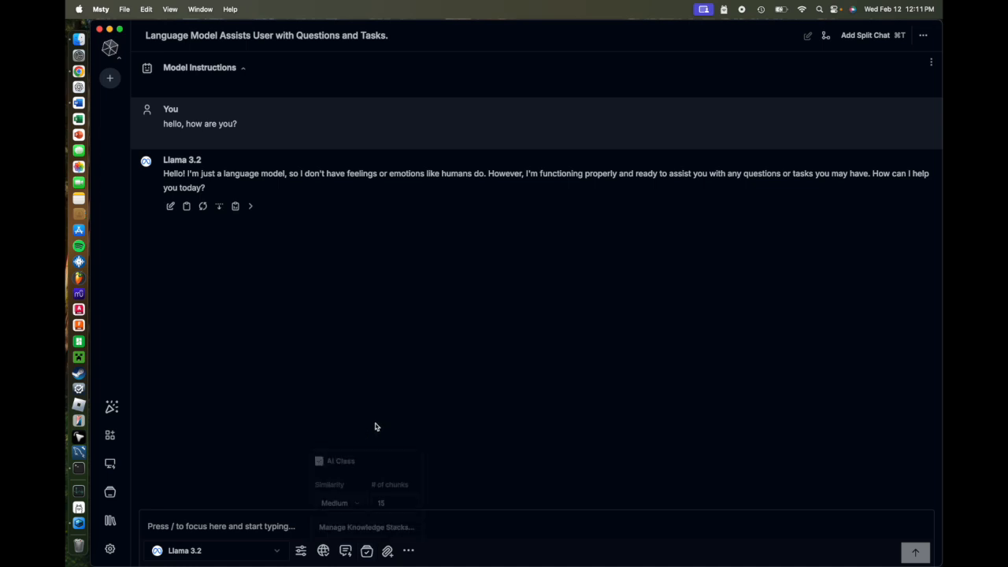
# Send Llama 3.2 the messages "how are you" and "what happened in the first session of class"
pyautogui.click(373, 526)
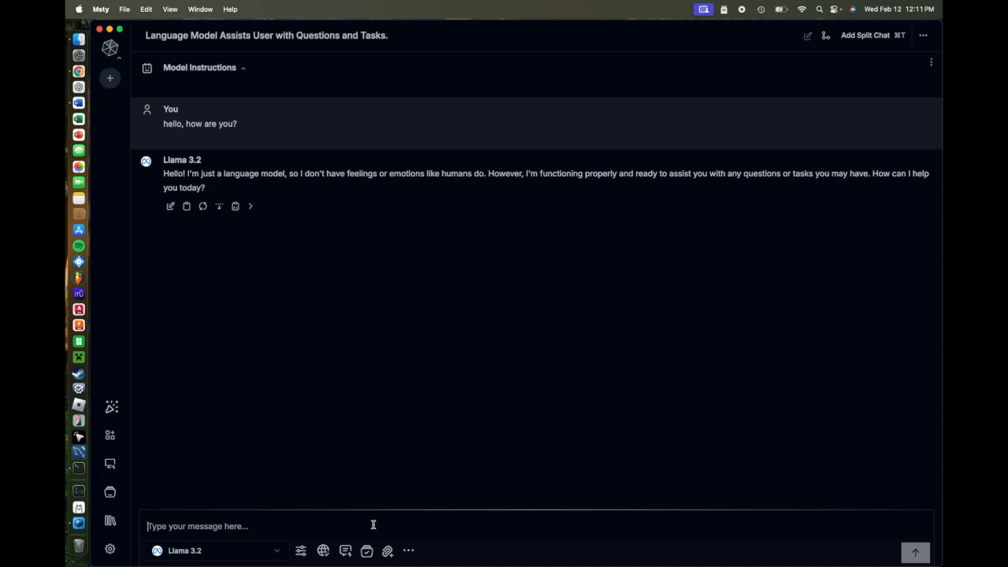
pyautogui.write('how are you')
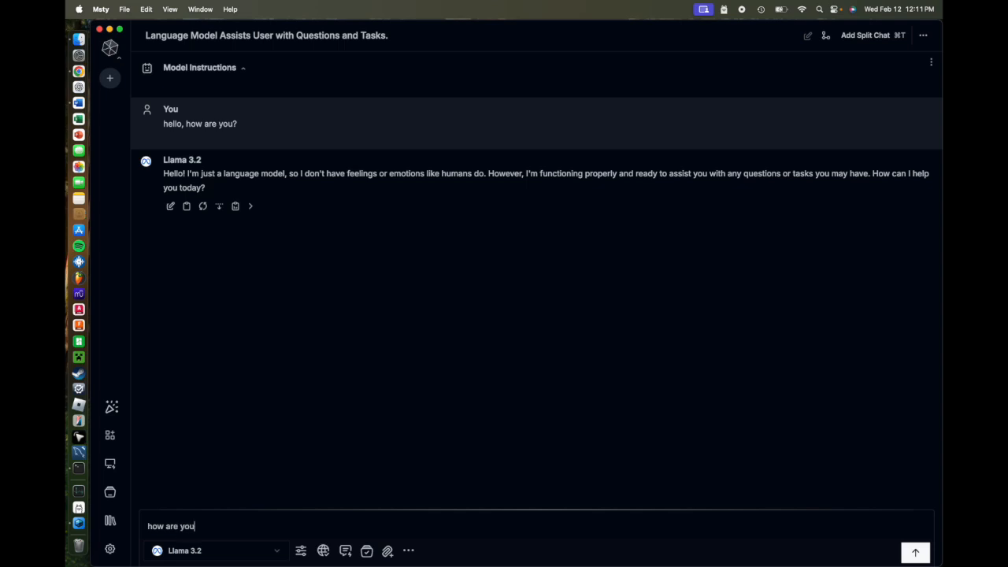
pyautogui.press('Return')
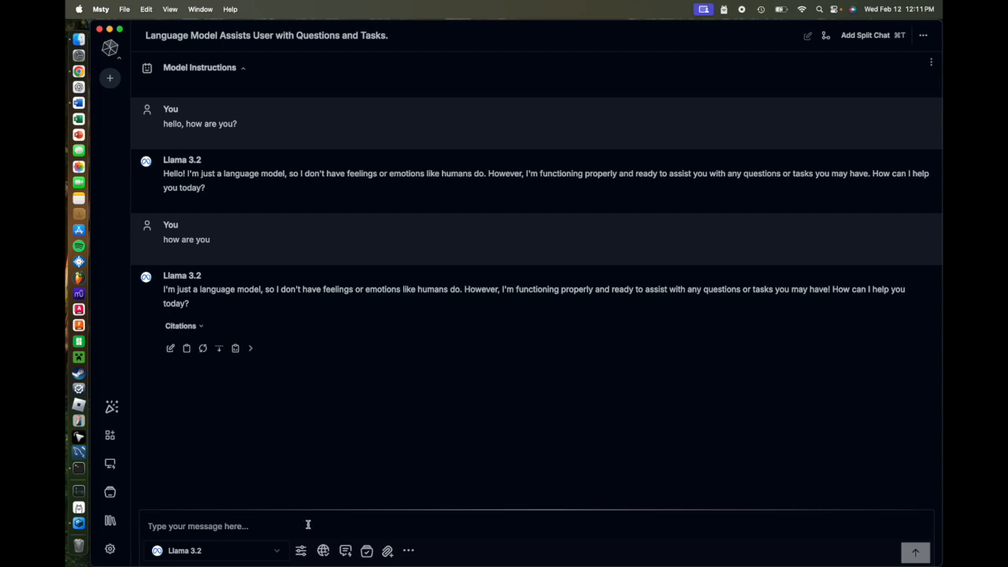
pyautogui.write('wah')
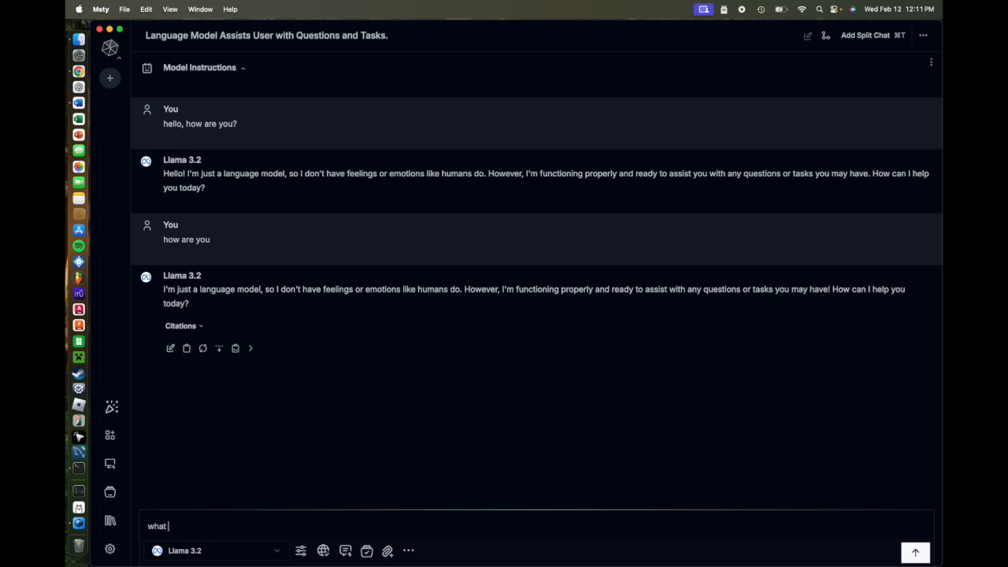
pyautogui.write('t happ')
pyautogui.write('ened in the first session of class')
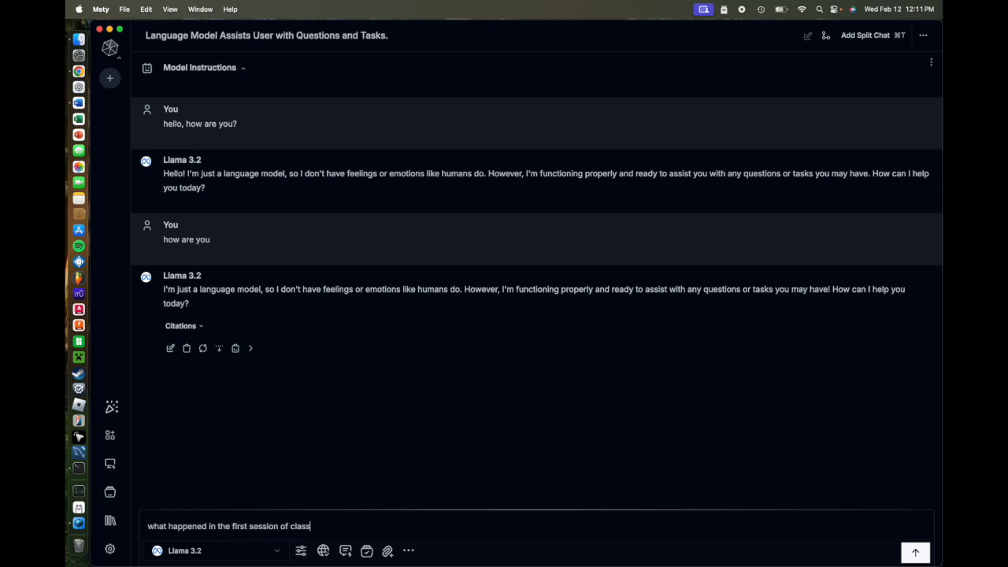
pyautogui.press('Return')
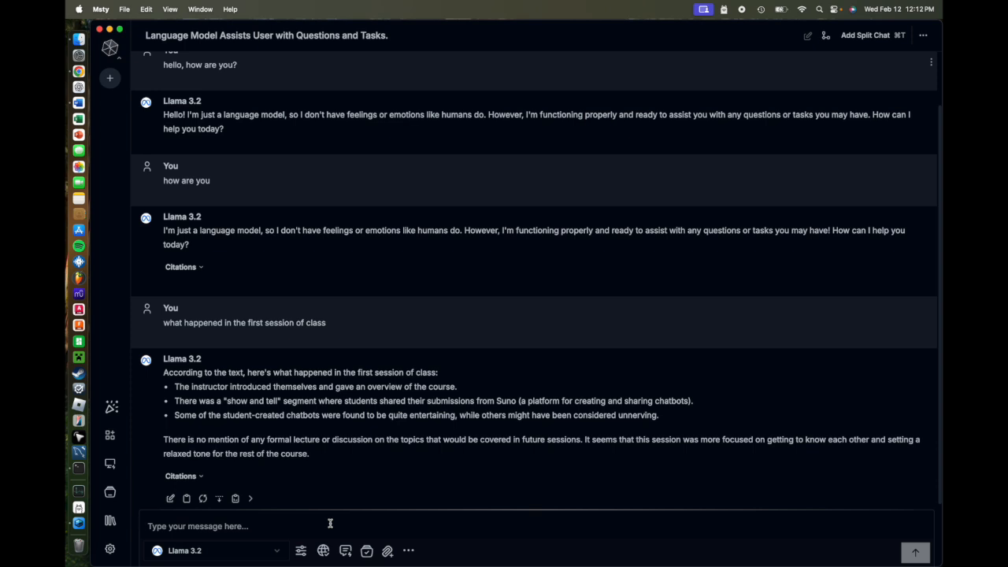
# Ask Llama 3.2 to "explain the experintal learning activities" and read through its answer
pyautogui.write('explain the experi')
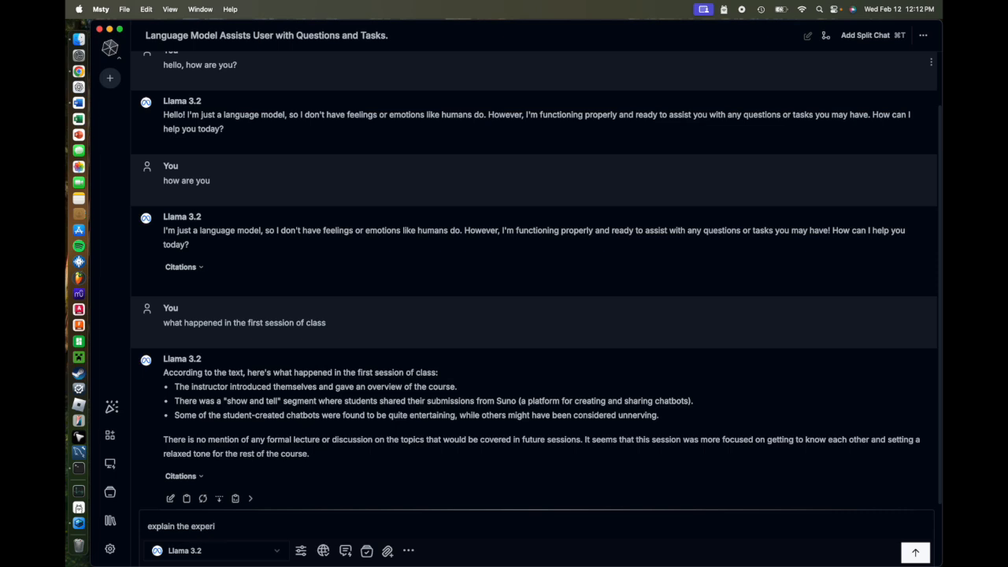
pyautogui.write('ntal learning activities')
pyautogui.press('Return')
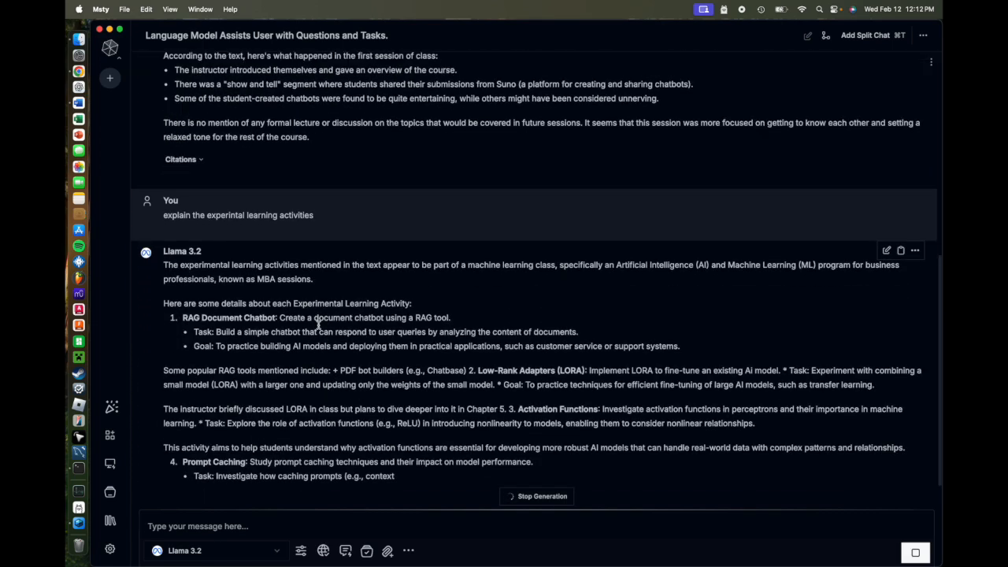
pyautogui.scroll(3, 319, 325)
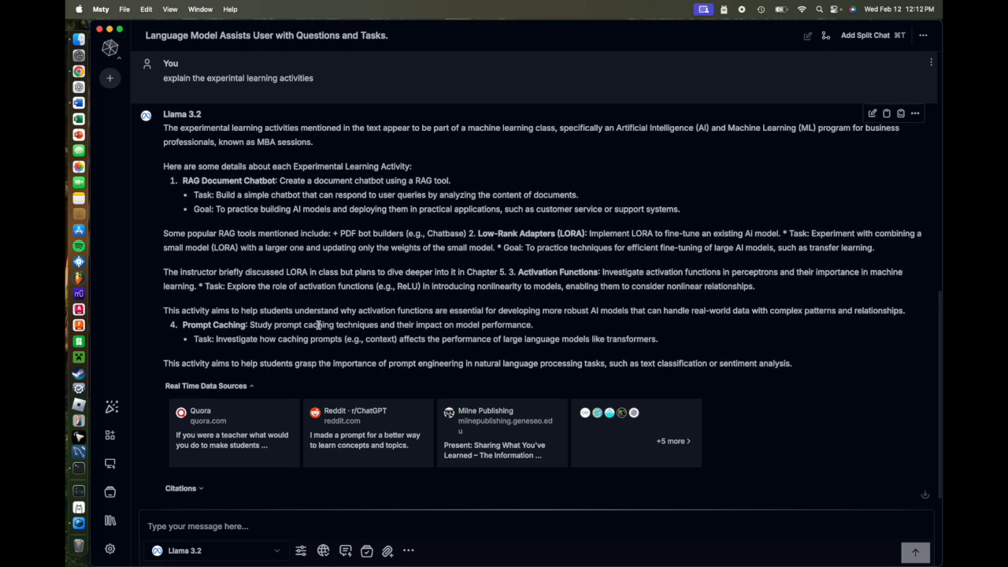
pyautogui.scroll(1, 319, 326)
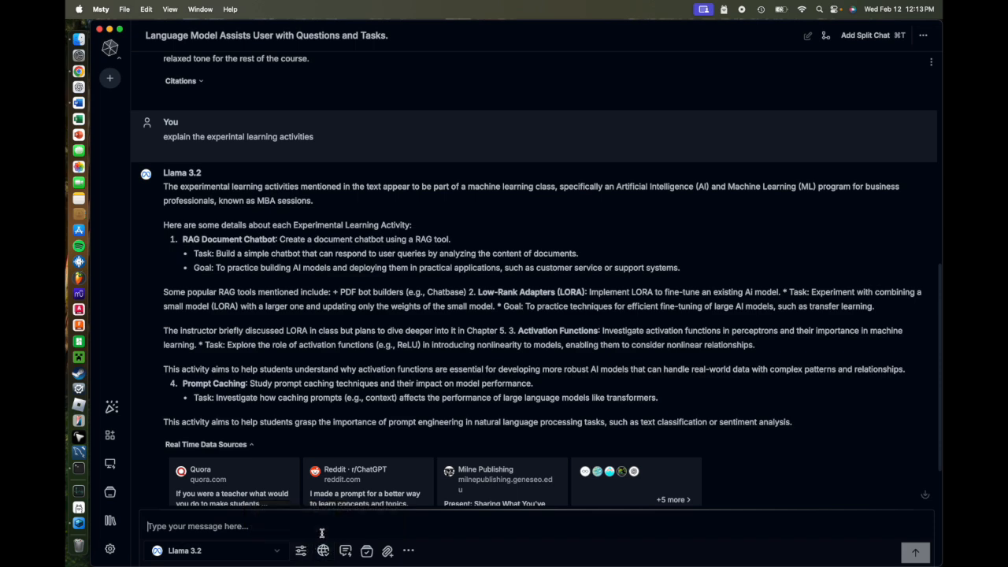
# Check the model's basic options, turn off Real Time Data for the chat, and look back over the conversation
pyautogui.click(301, 551)
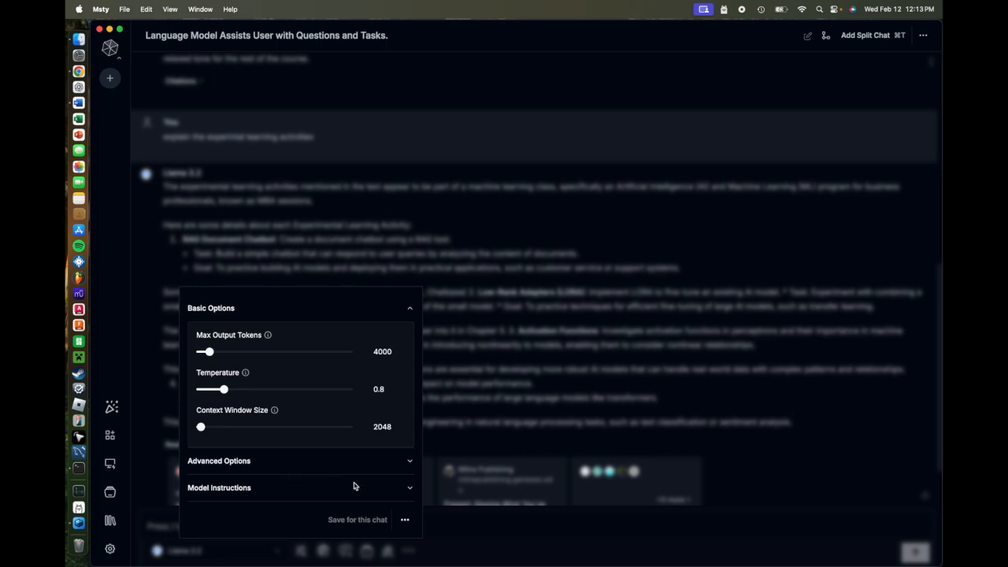
pyautogui.click(423, 340)
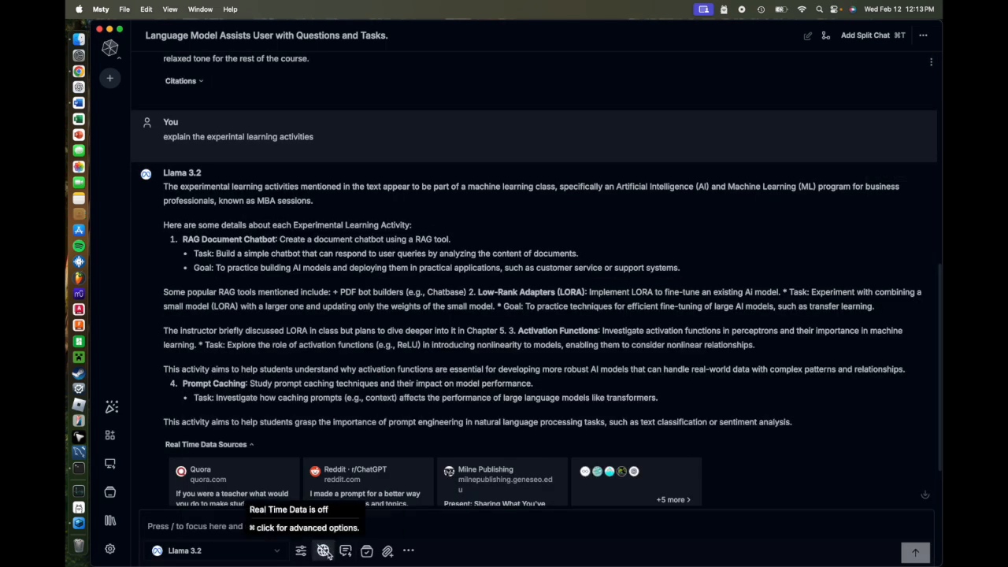
pyautogui.click(367, 552)
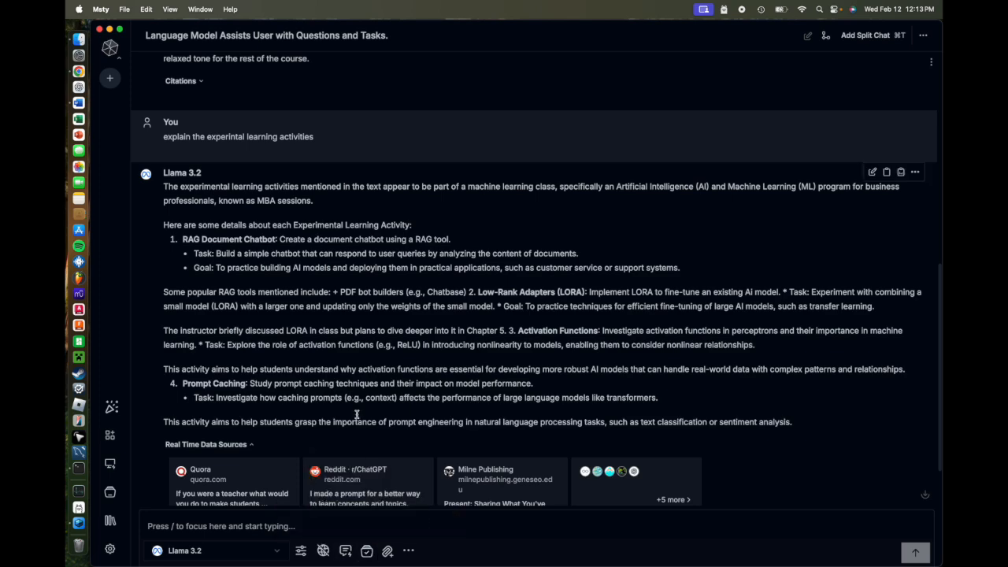
pyautogui.scroll(-2, 341, 404)
pyautogui.scroll(10, 340, 404)
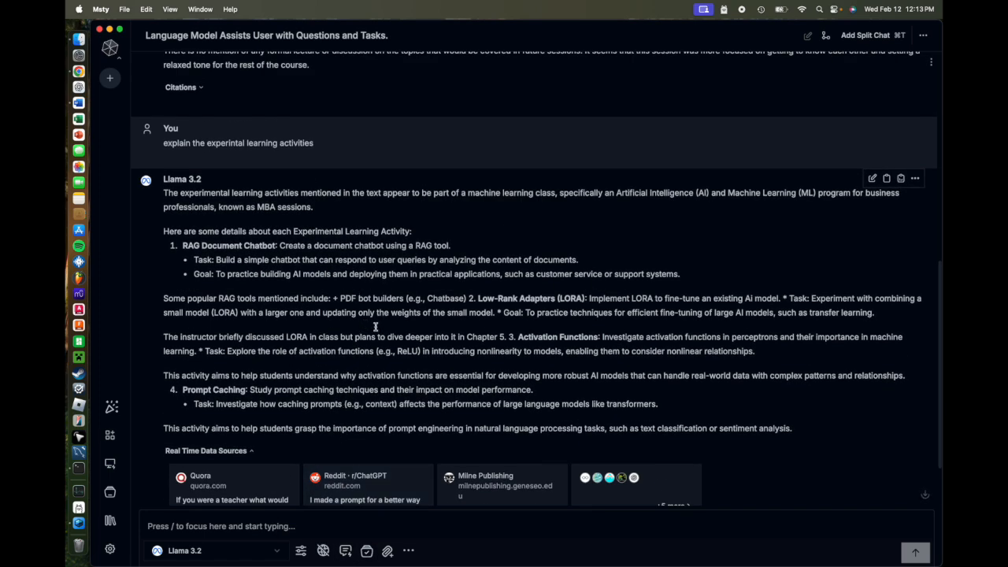
pyautogui.scroll(6, 319, 371)
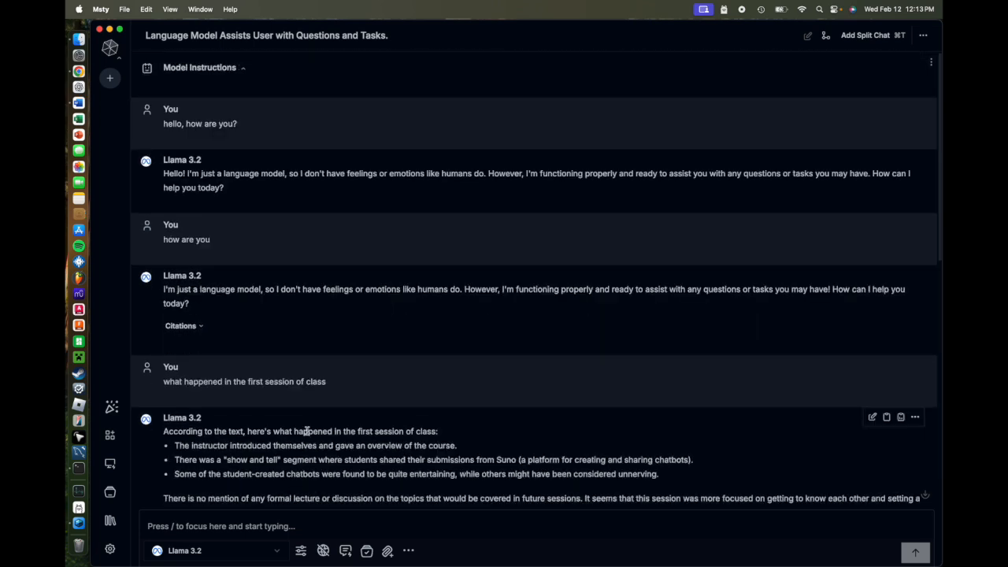
# View the featured and installed local AI models, and open the online Model Hub for downloading more
pyautogui.click(274, 554)
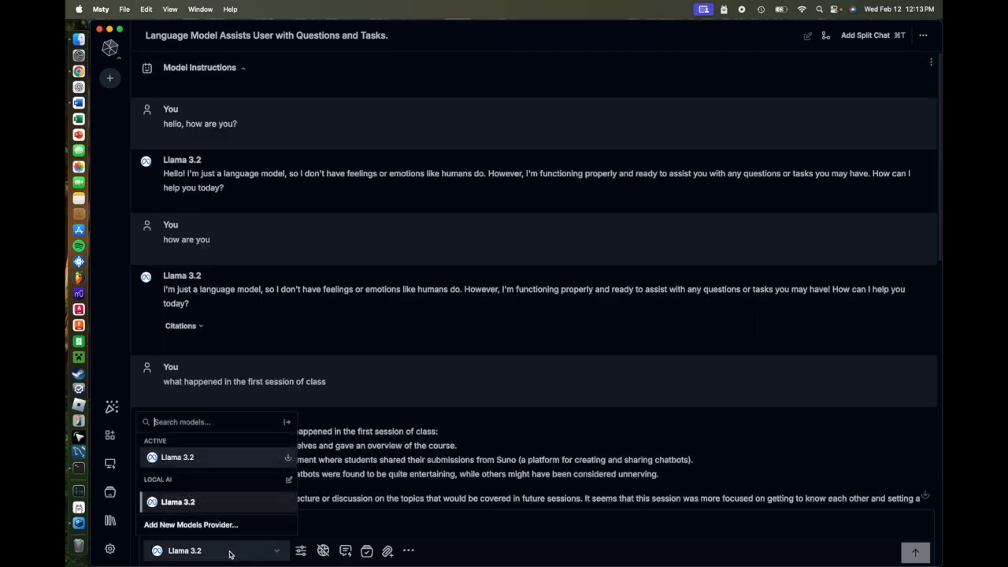
pyautogui.click(290, 481)
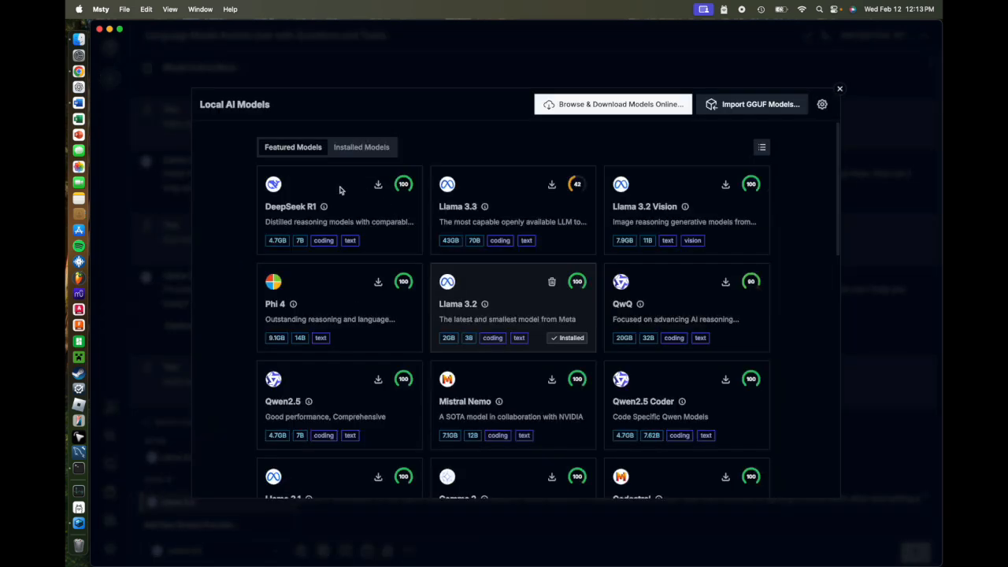
pyautogui.click(372, 153)
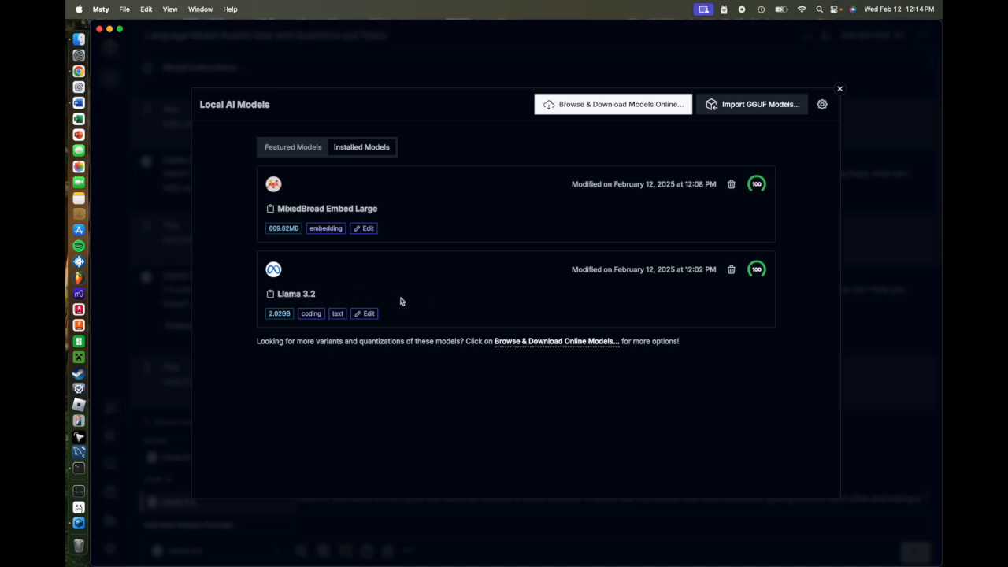
pyautogui.click(617, 107)
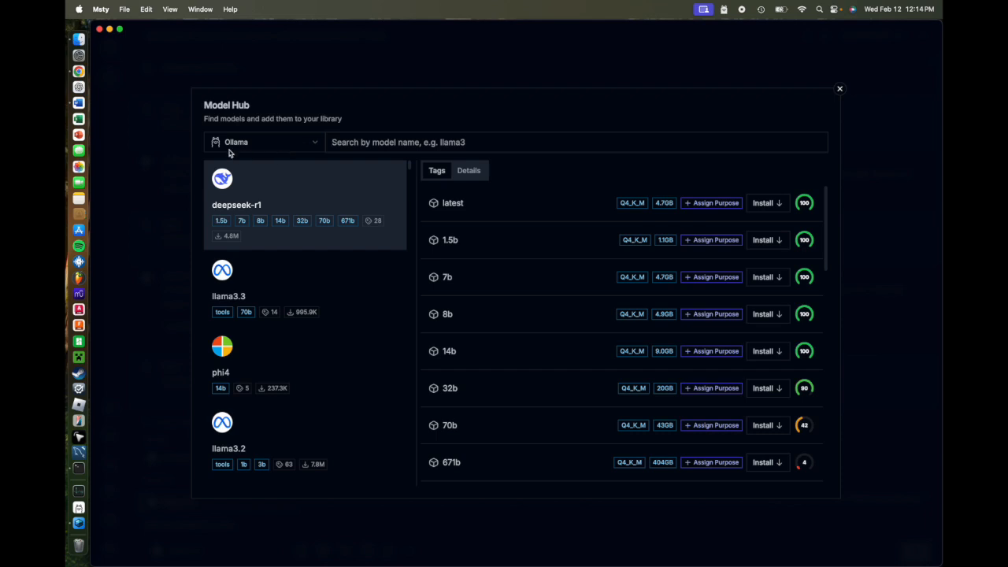
# Search Hugging Face for "deepseek", examine the DeepSeek-R1-Distill-Qwen-1.5B-GGUF files, and switch the model source back to Ollama
pyautogui.click(284, 146)
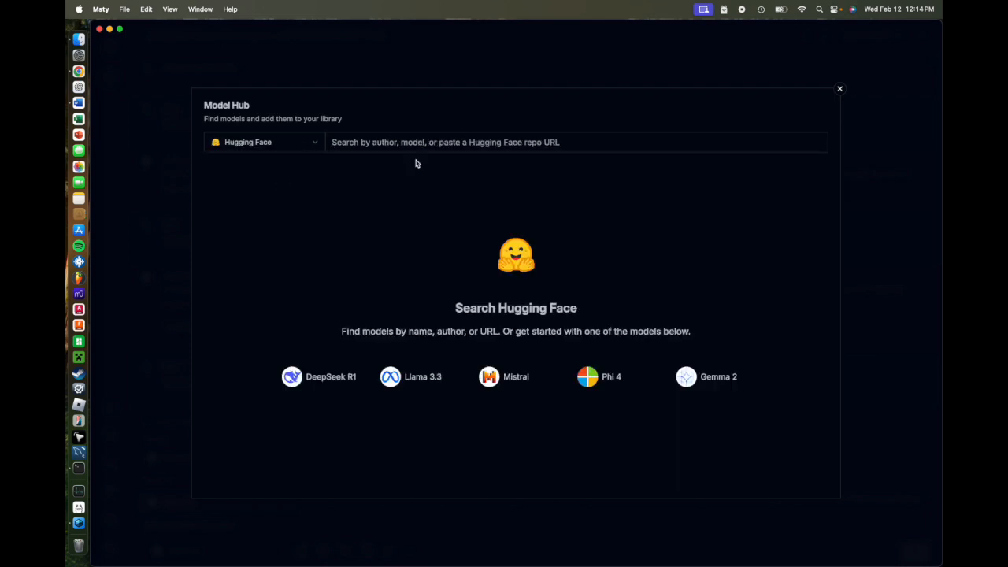
pyautogui.write('deepseek')
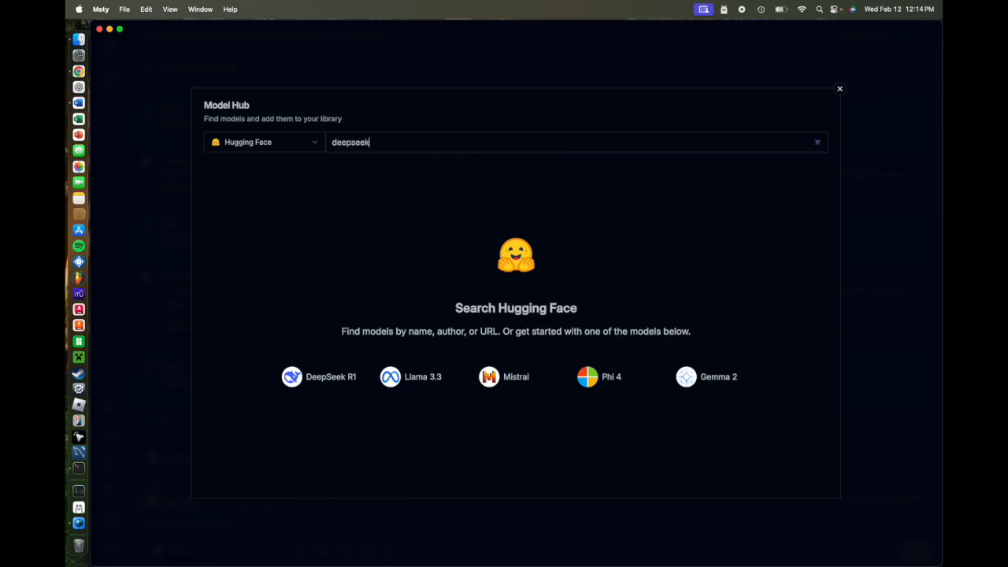
pyautogui.press('Return')
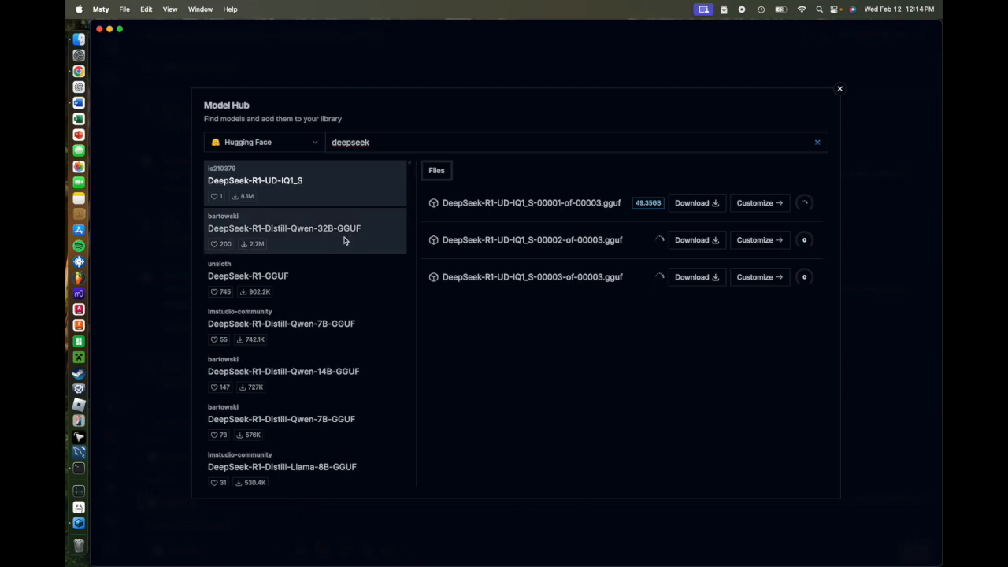
pyautogui.scroll(-3, 349, 239)
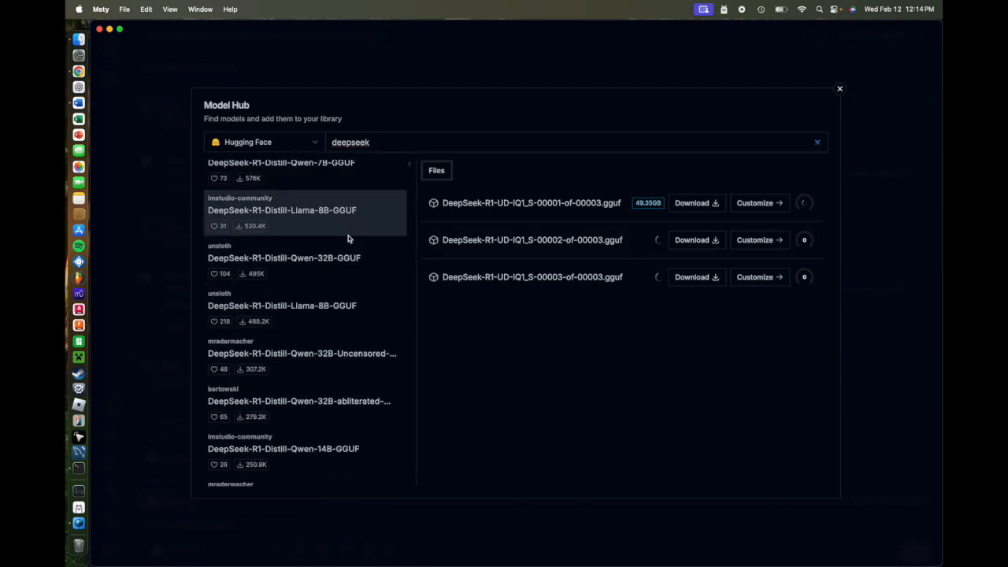
pyautogui.scroll(-5, 349, 338)
pyautogui.click(342, 337)
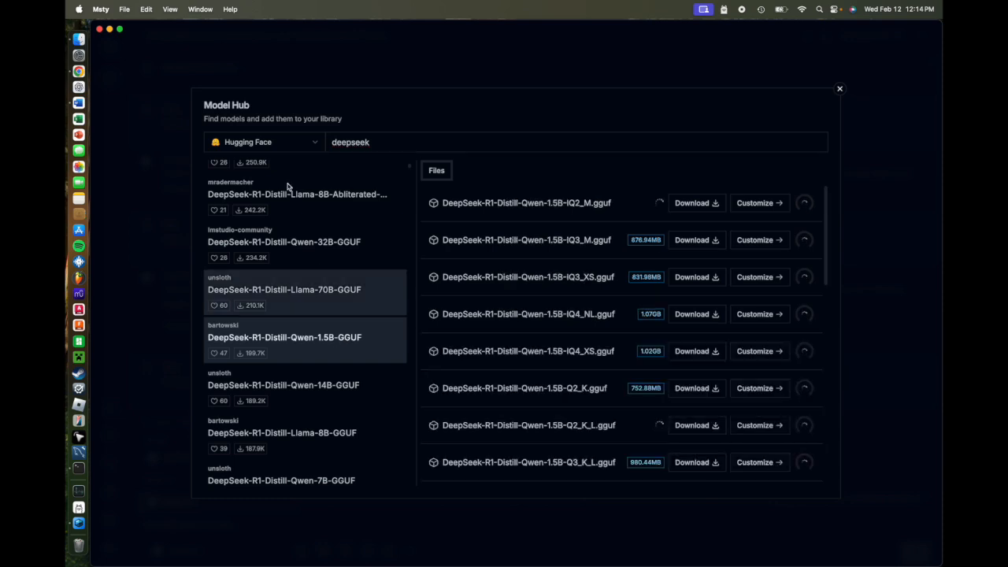
pyautogui.click(282, 141)
pyautogui.click(284, 163)
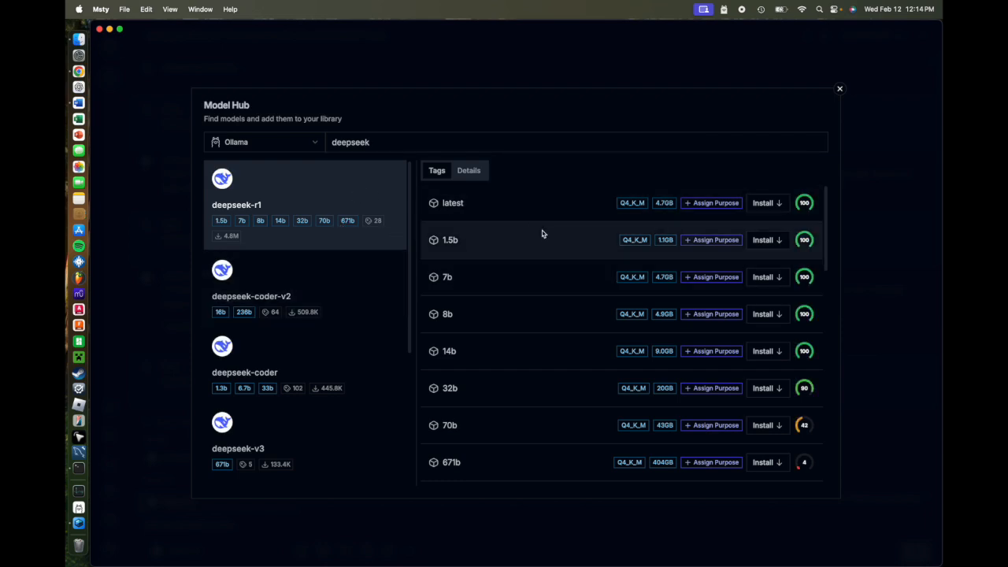
# Examine the deepseek-r1 variants in the Model Hub, comparing their quantizations, download sizes and compatibility scores, including the 671b model
pyautogui.scroll(-10, 533, 268)
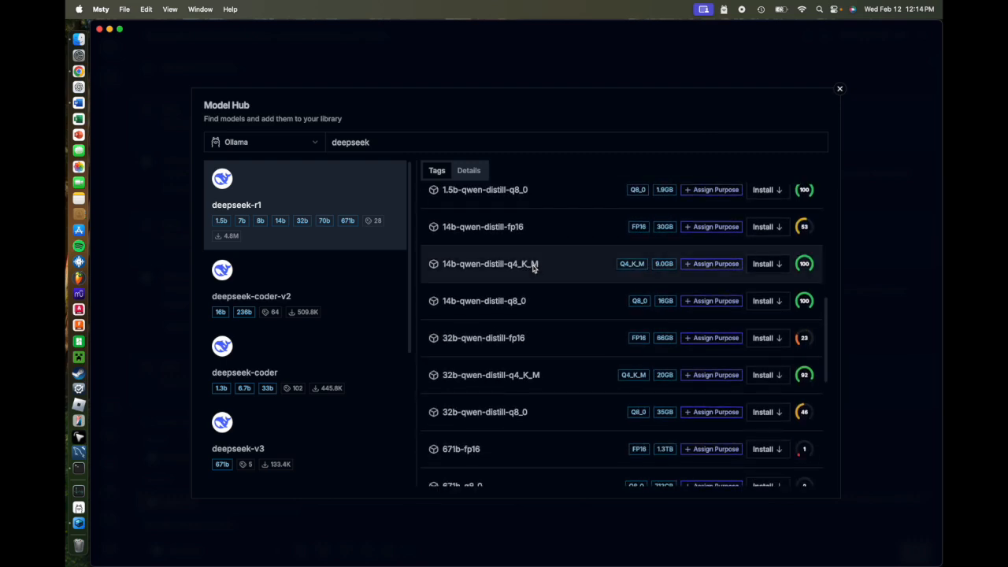
pyautogui.scroll(10, 538, 307)
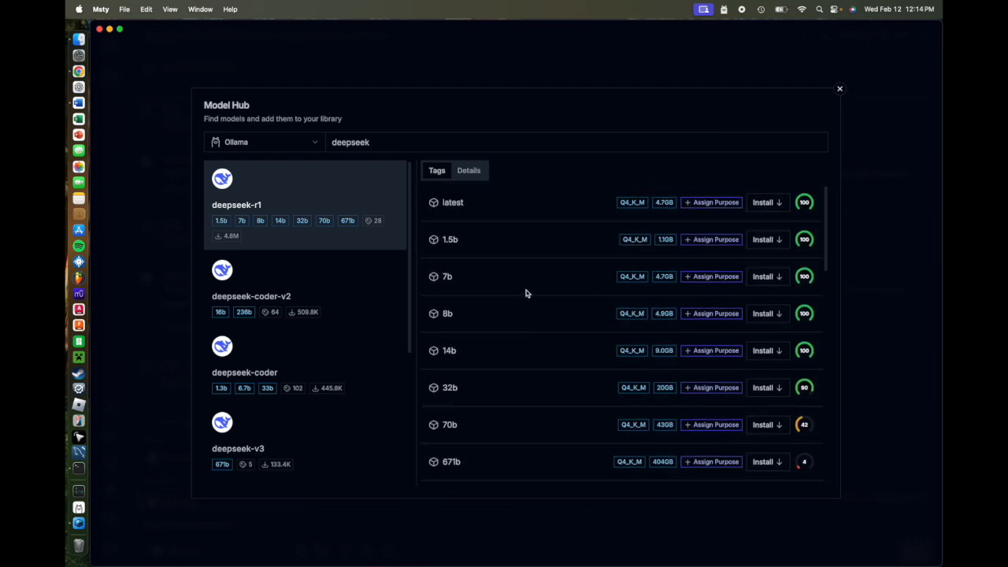
pyautogui.scroll(-2, 520, 287)
pyautogui.scroll(2, 509, 302)
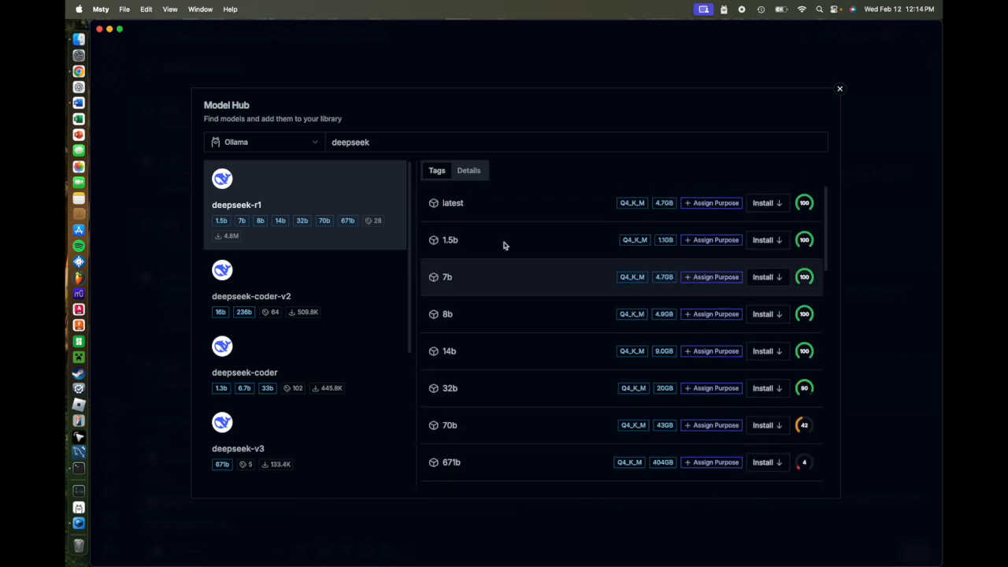
pyautogui.scroll(-15, 508, 394)
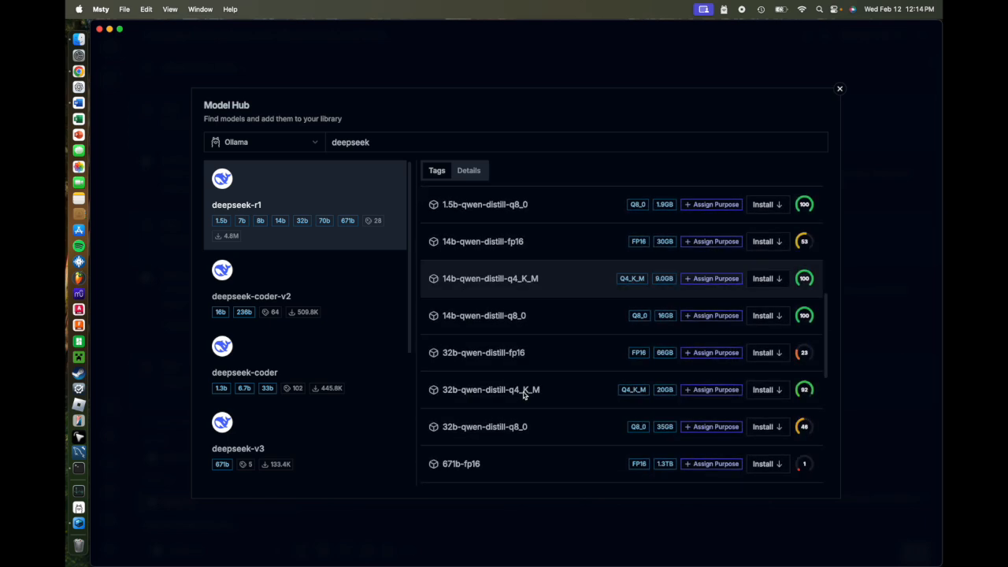
pyautogui.scroll(-3, 516, 431)
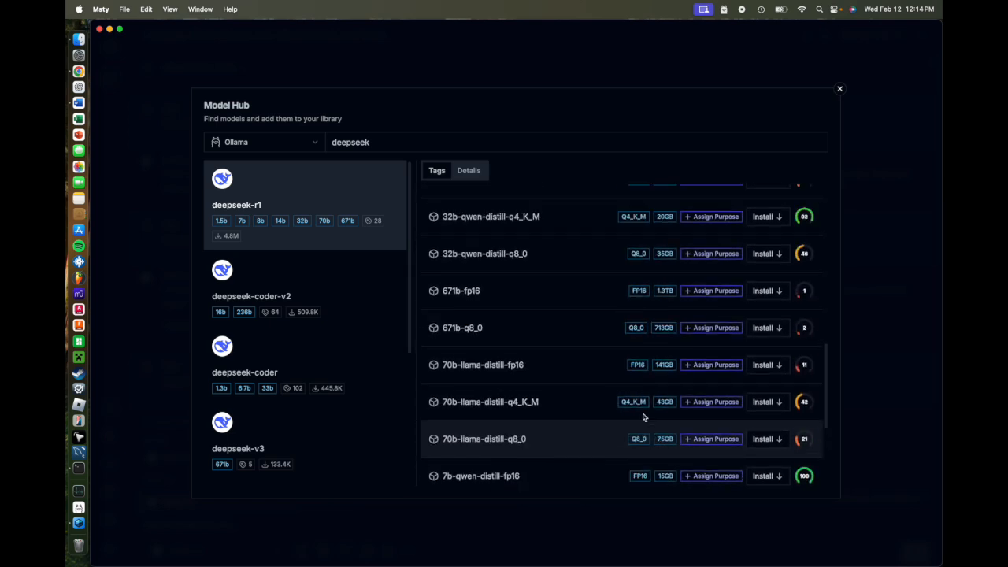
pyautogui.scroll(8, 806, 299)
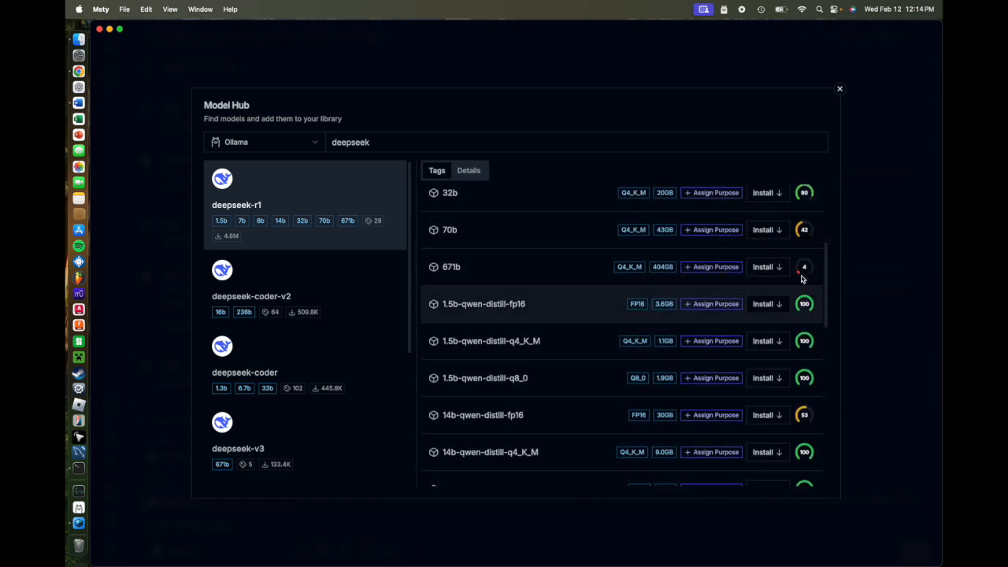
pyautogui.scroll(2, 805, 202)
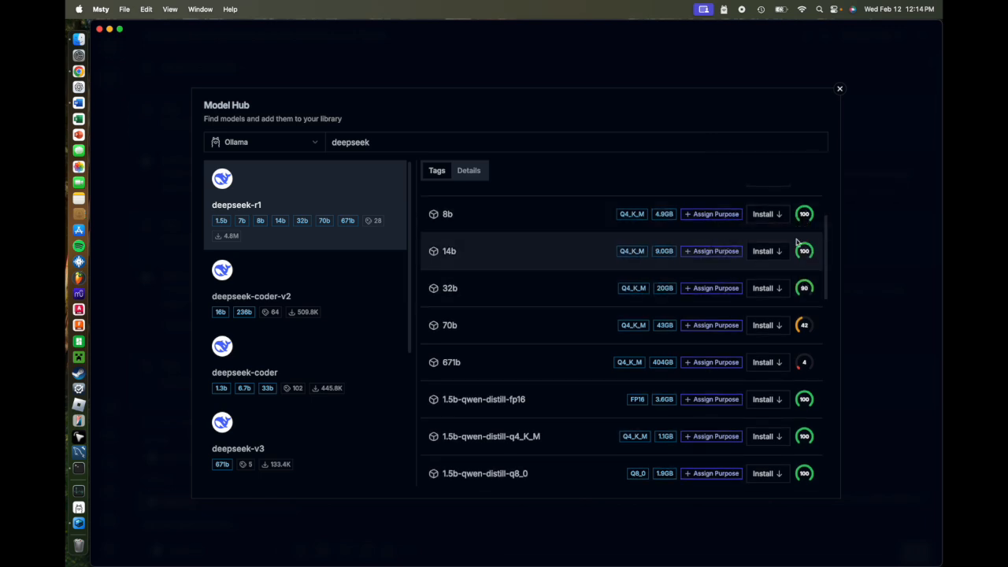
pyautogui.scroll(-1, 801, 319)
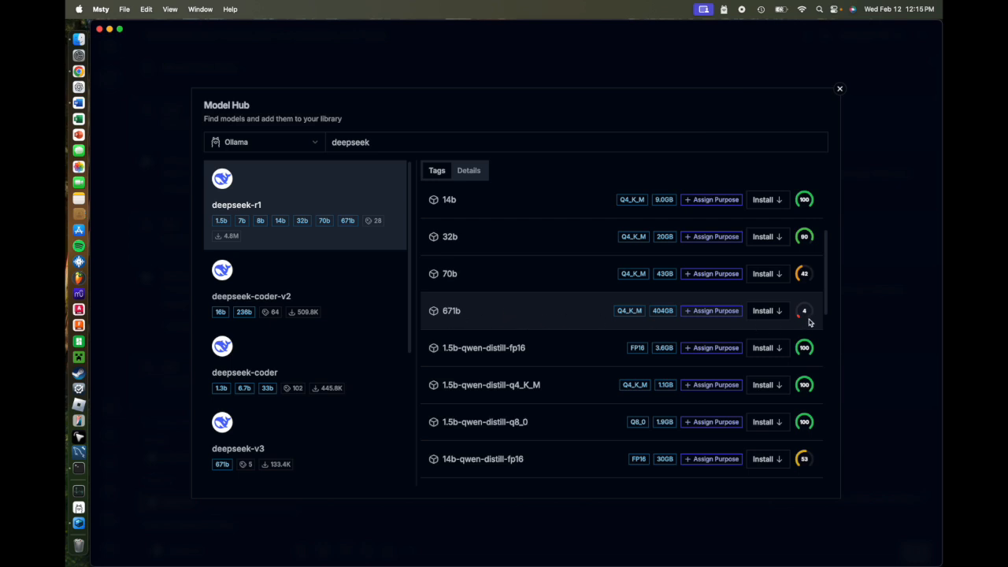
pyautogui.moveTo(802, 319)
pyautogui.scroll(2, 666, 317)
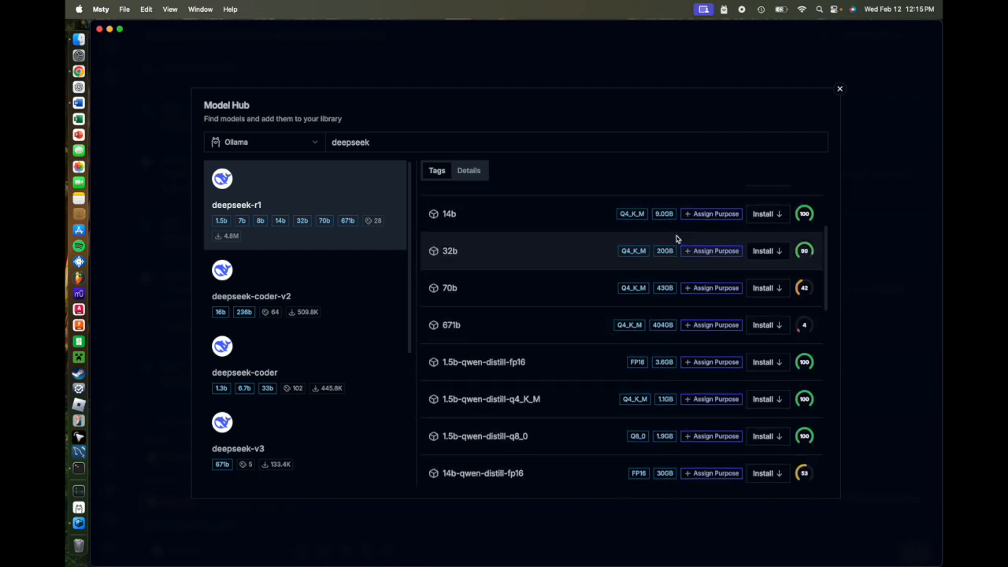
pyautogui.scroll(2, 663, 232)
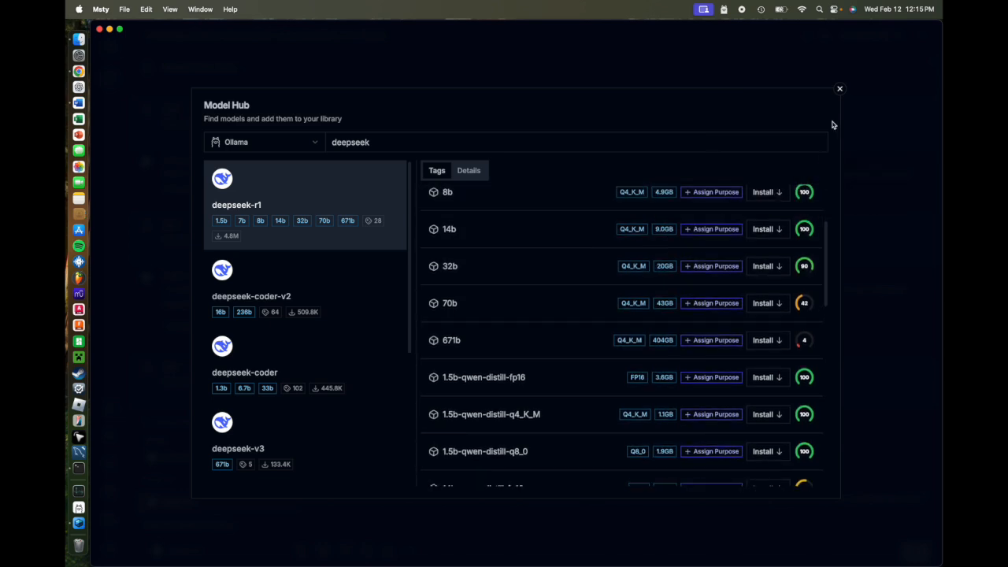
# Leave the Model Hub and Local AI Models, and check which models are available for the current chat
pyautogui.click(840, 89)
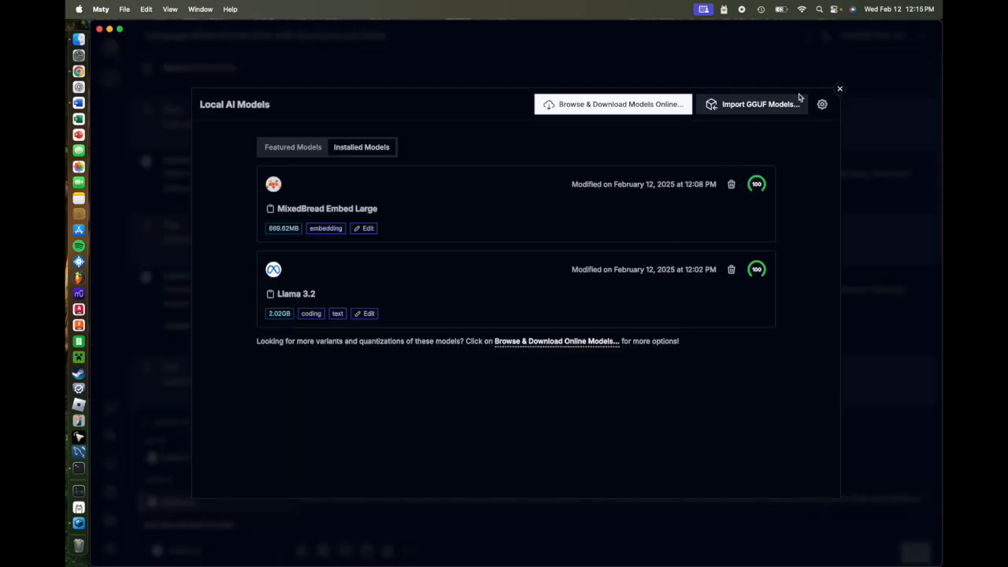
pyautogui.click(840, 89)
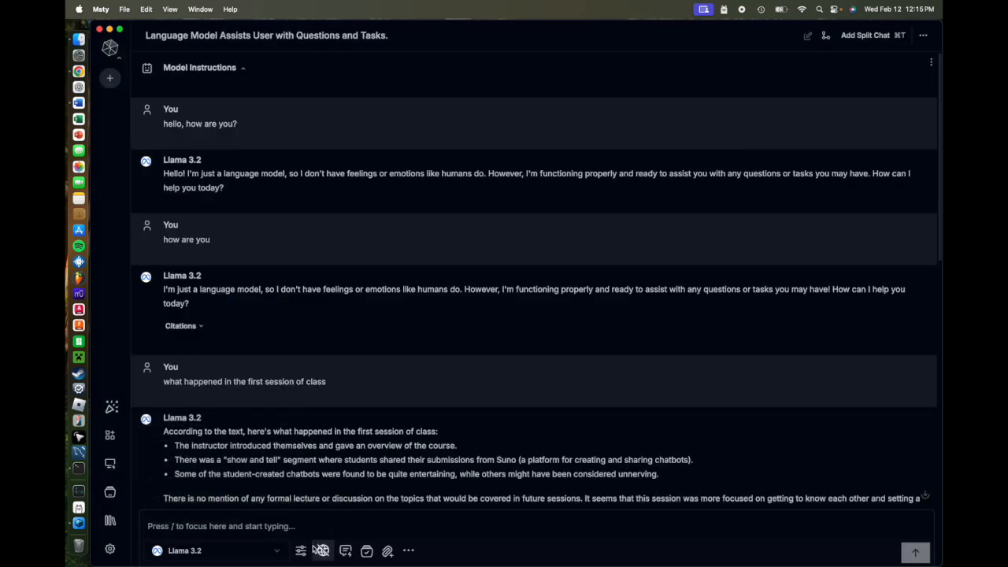
pyautogui.click(272, 553)
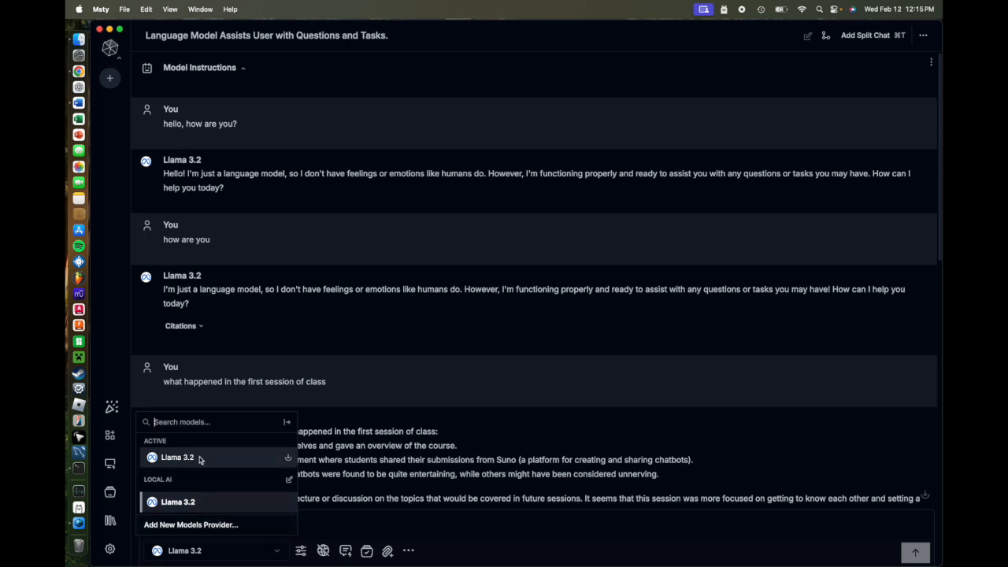
pyautogui.click(409, 404)
# Add Open AI as a remote model provider with the GPT-4o model selected, and return to the chat
pyautogui.click(110, 549)
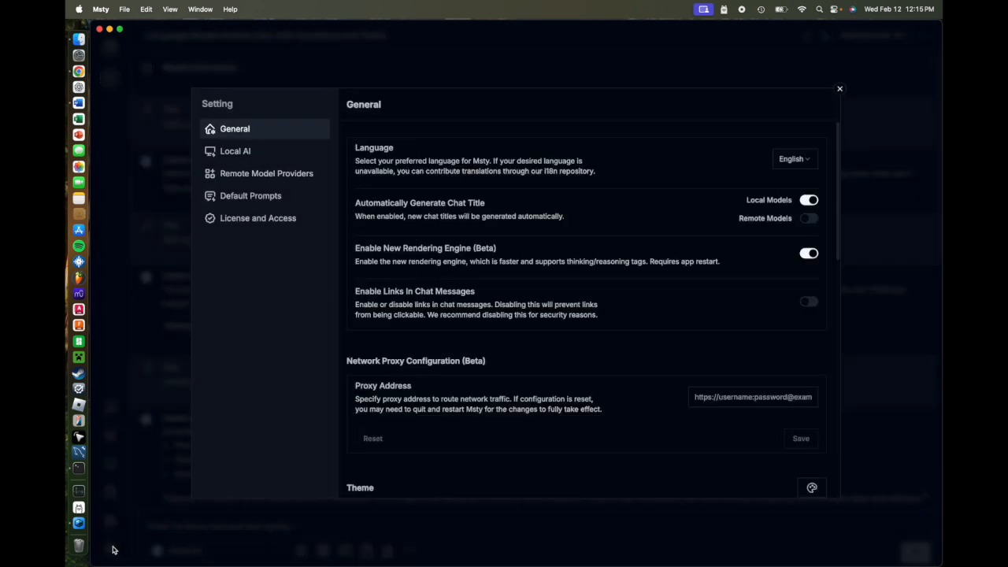
pyautogui.click(254, 177)
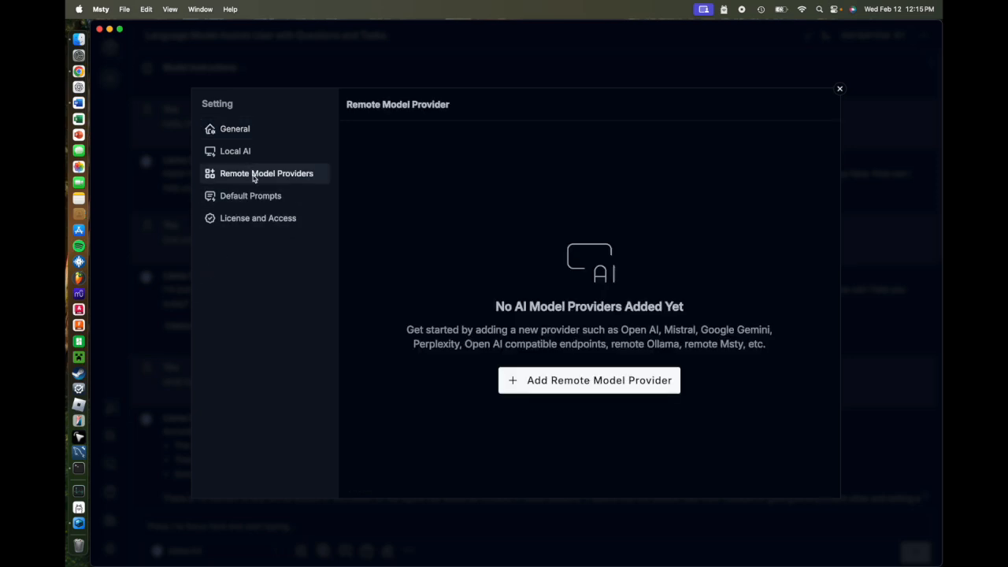
pyautogui.click(644, 378)
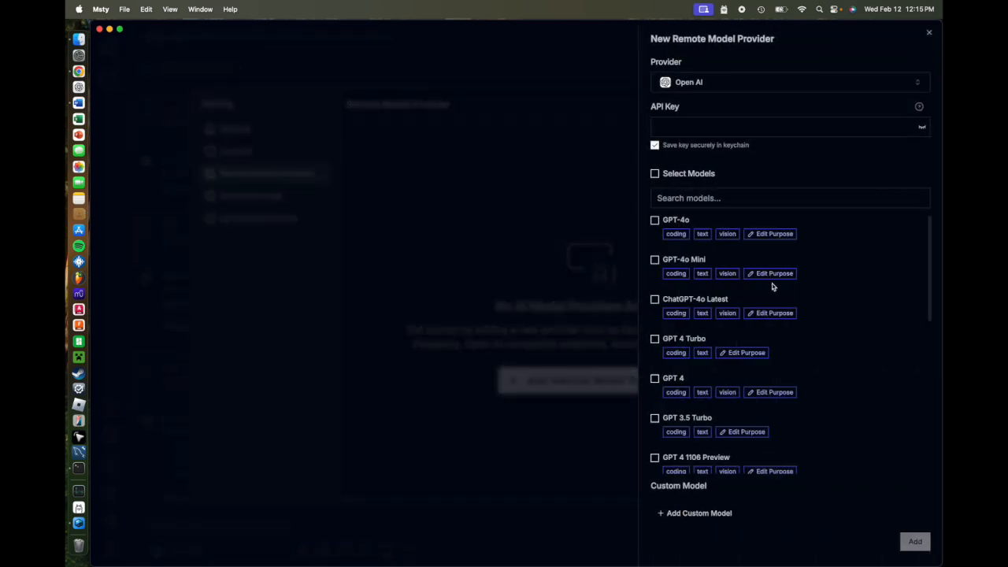
pyautogui.click(656, 220)
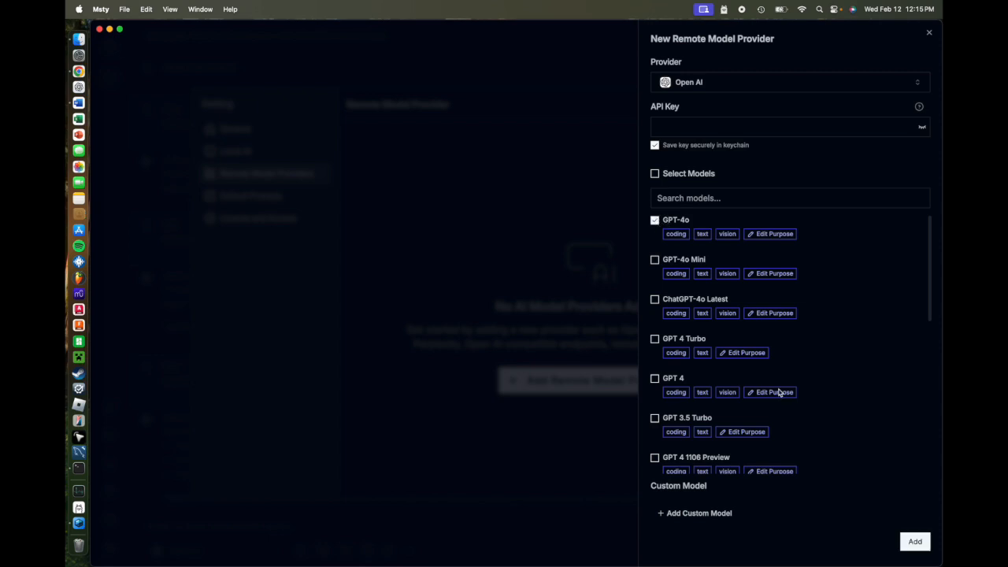
pyautogui.click(927, 547)
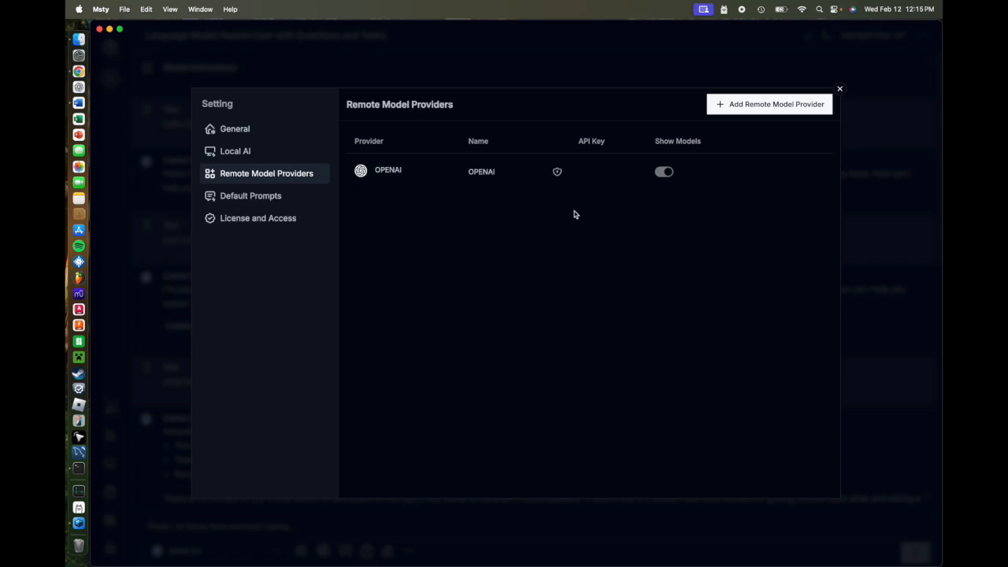
pyautogui.click(840, 91)
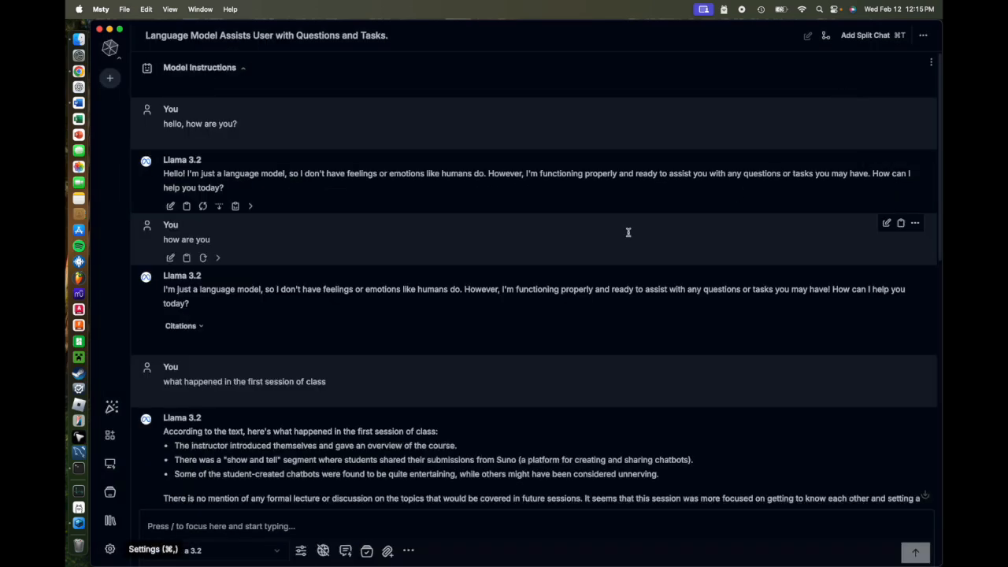